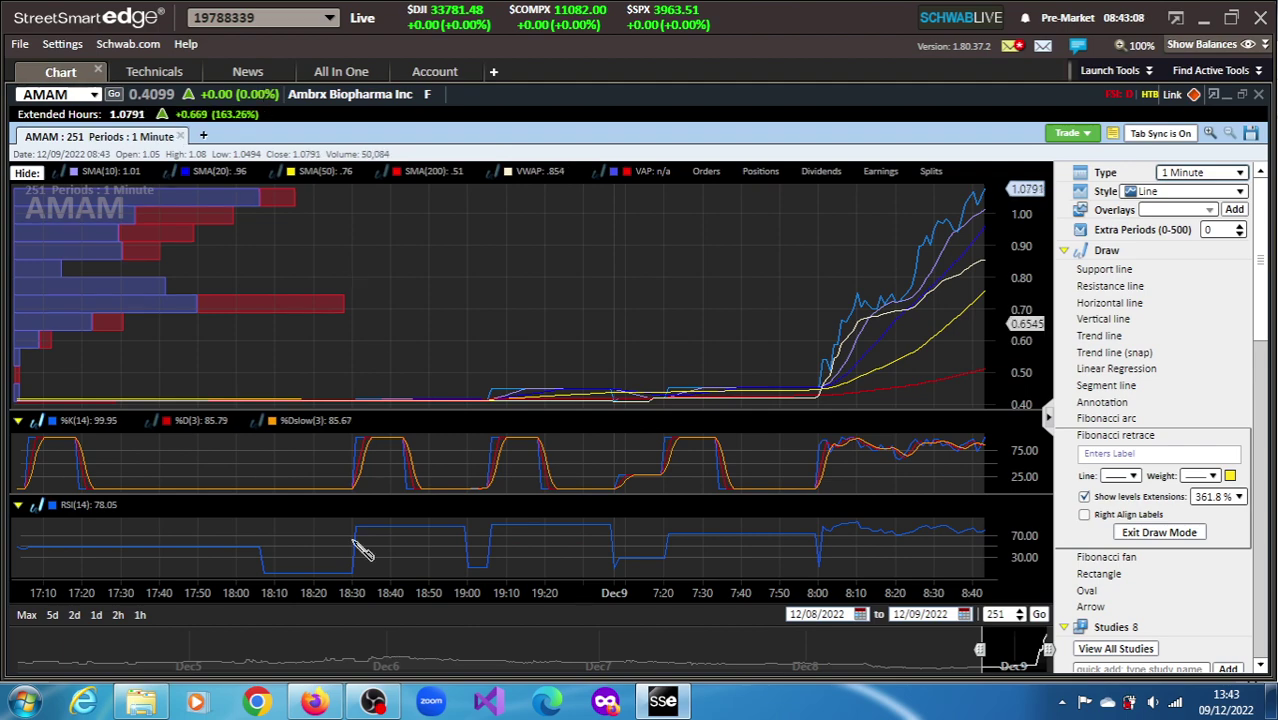
Switch to Firefox and read the Stockhouse press release on Ambrx's ARX788 trial data through the Phase 2 results
left_click(314, 701)
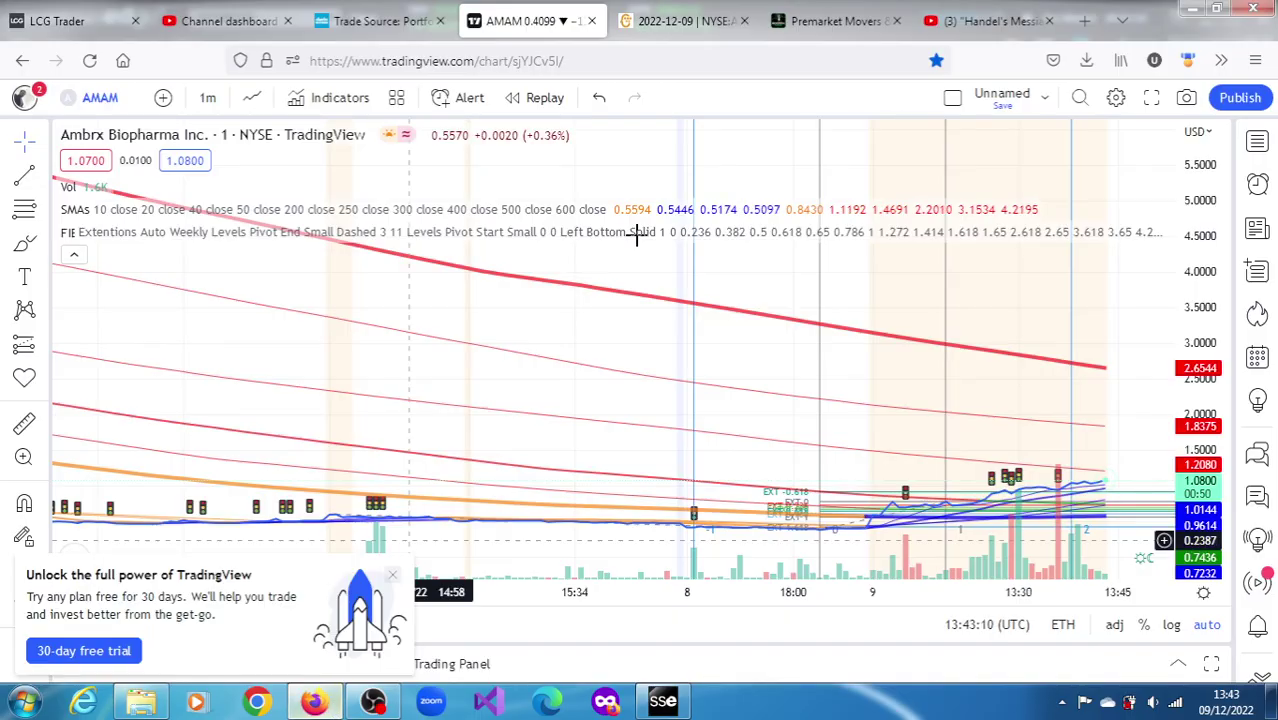
left_click(657, 28)
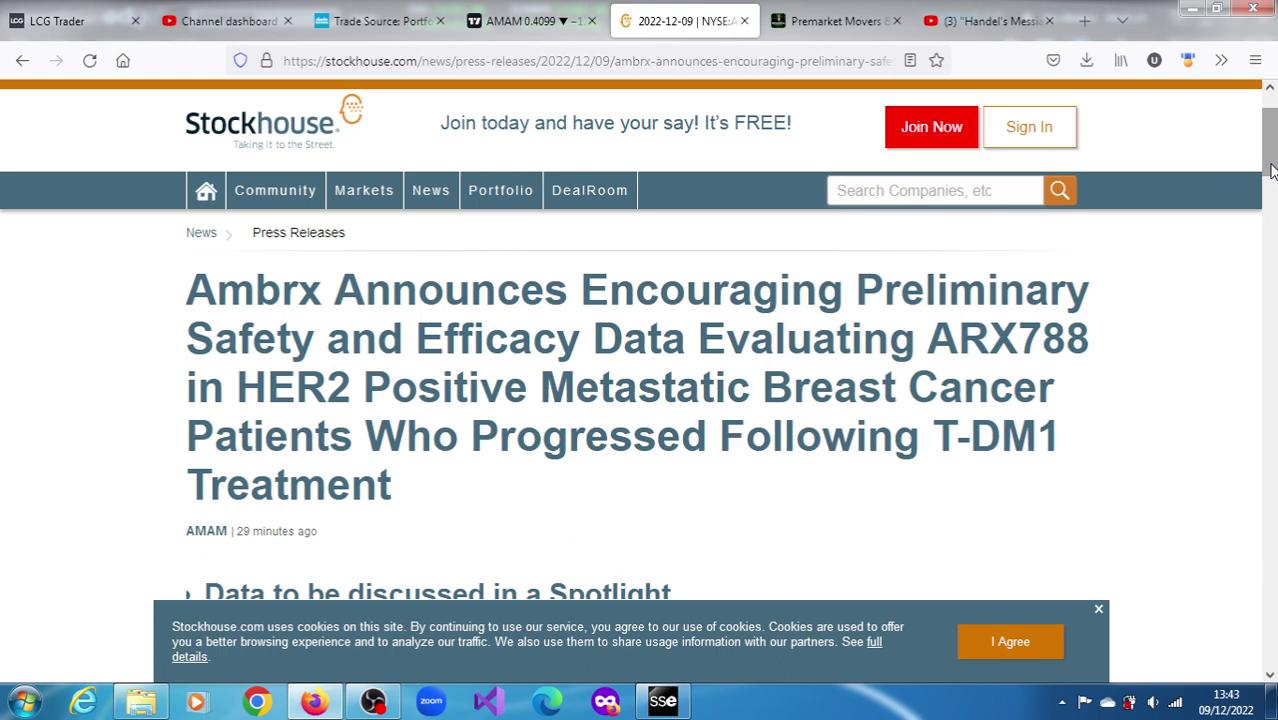
left_click_drag(1270, 172, 1272, 243)
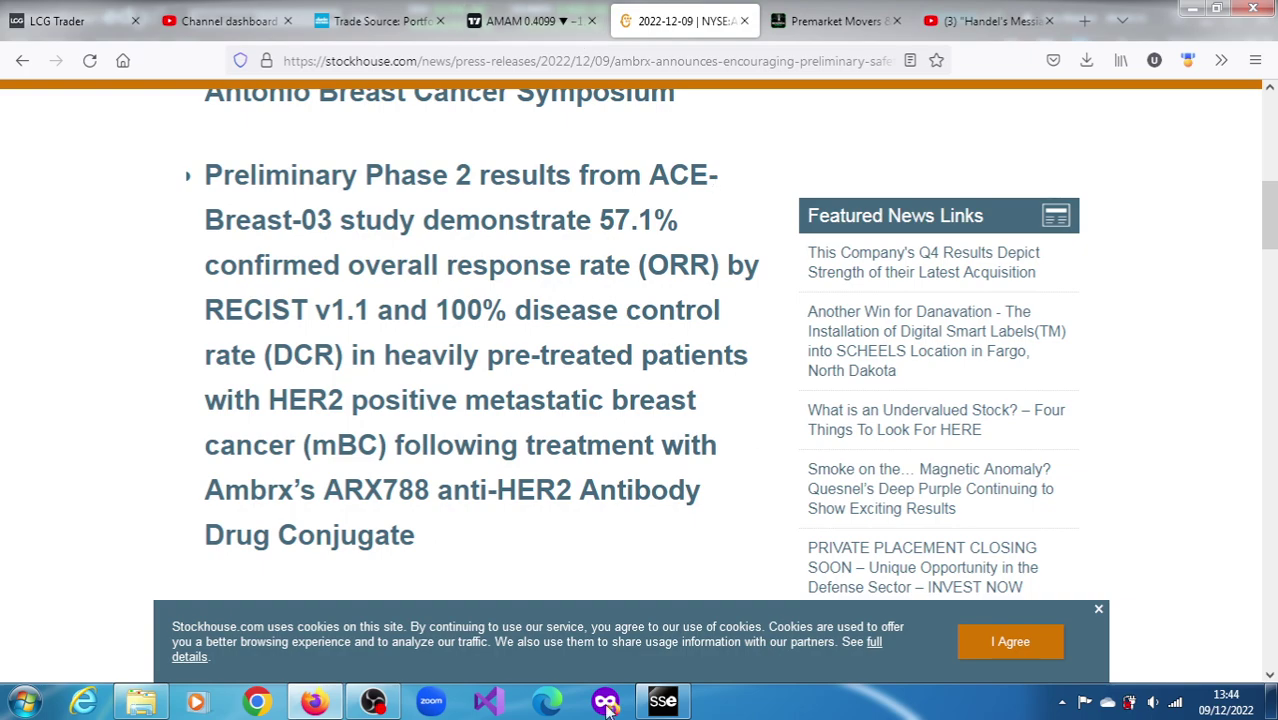
Switch to StreetSmart Edge and review AMAM's market depth and its call option chain
left_click(664, 703)
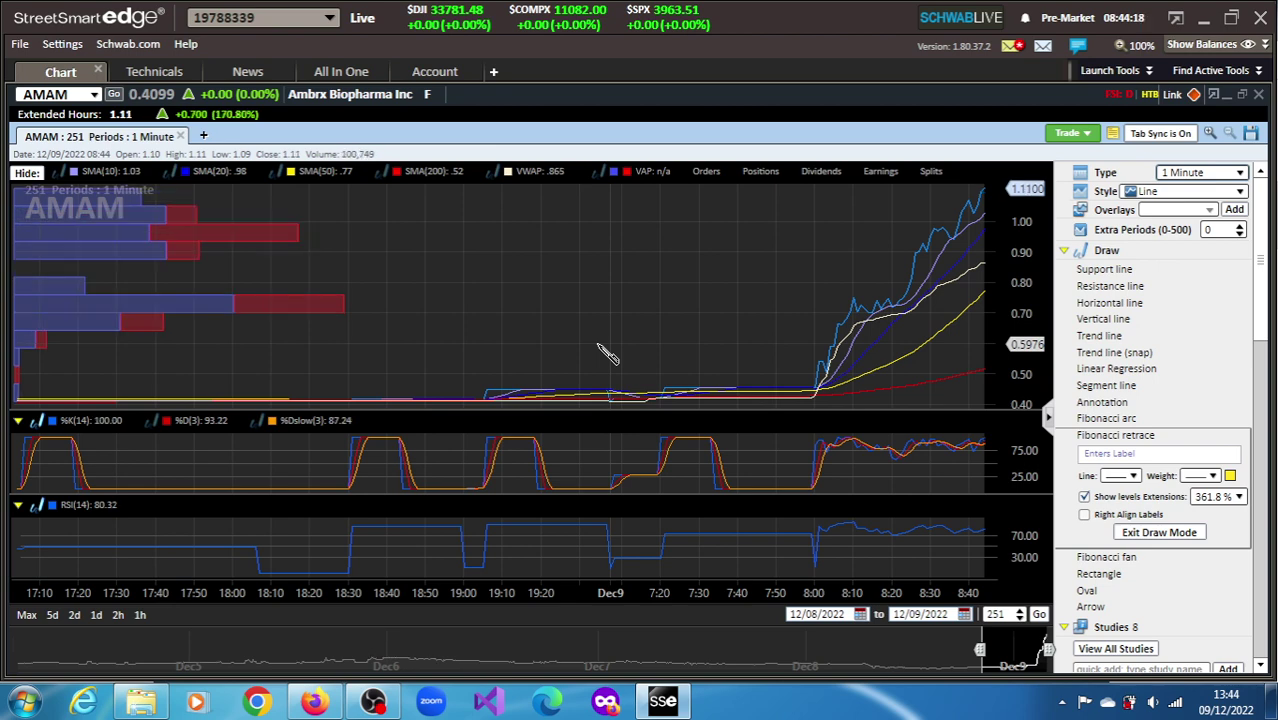
left_click(339, 74)
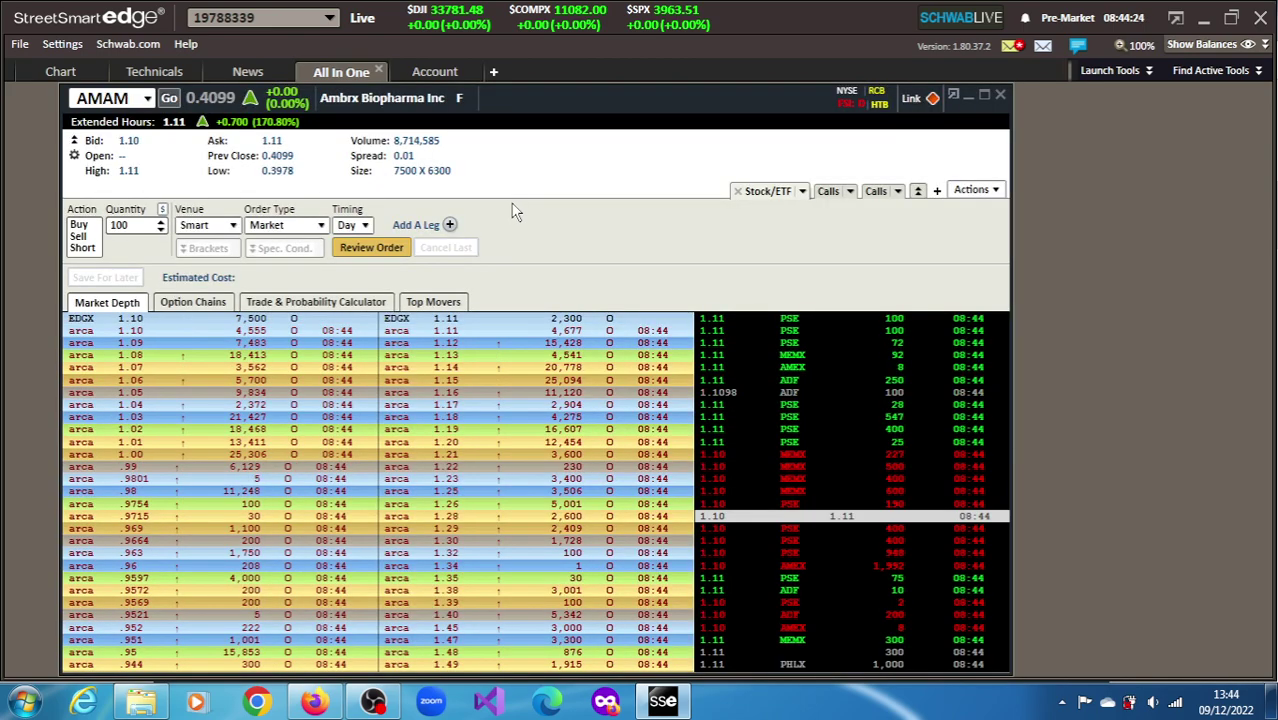
left_click(165, 305)
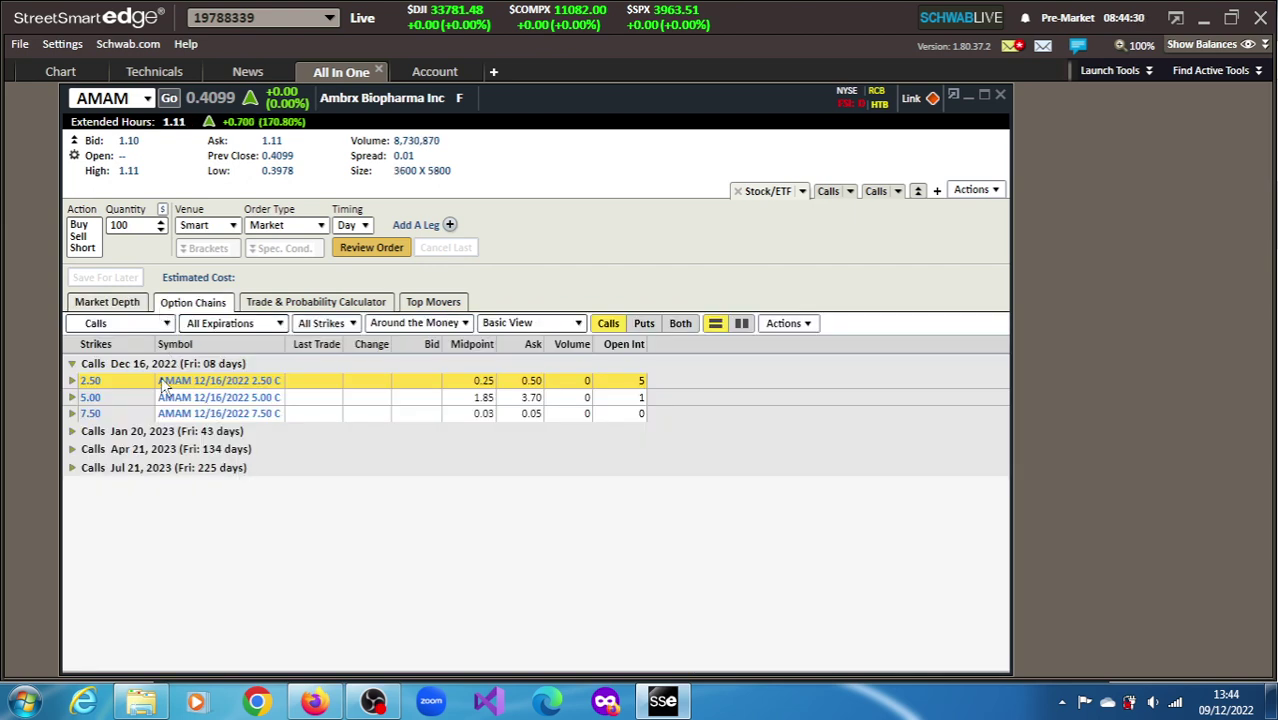
left_click(82, 304)
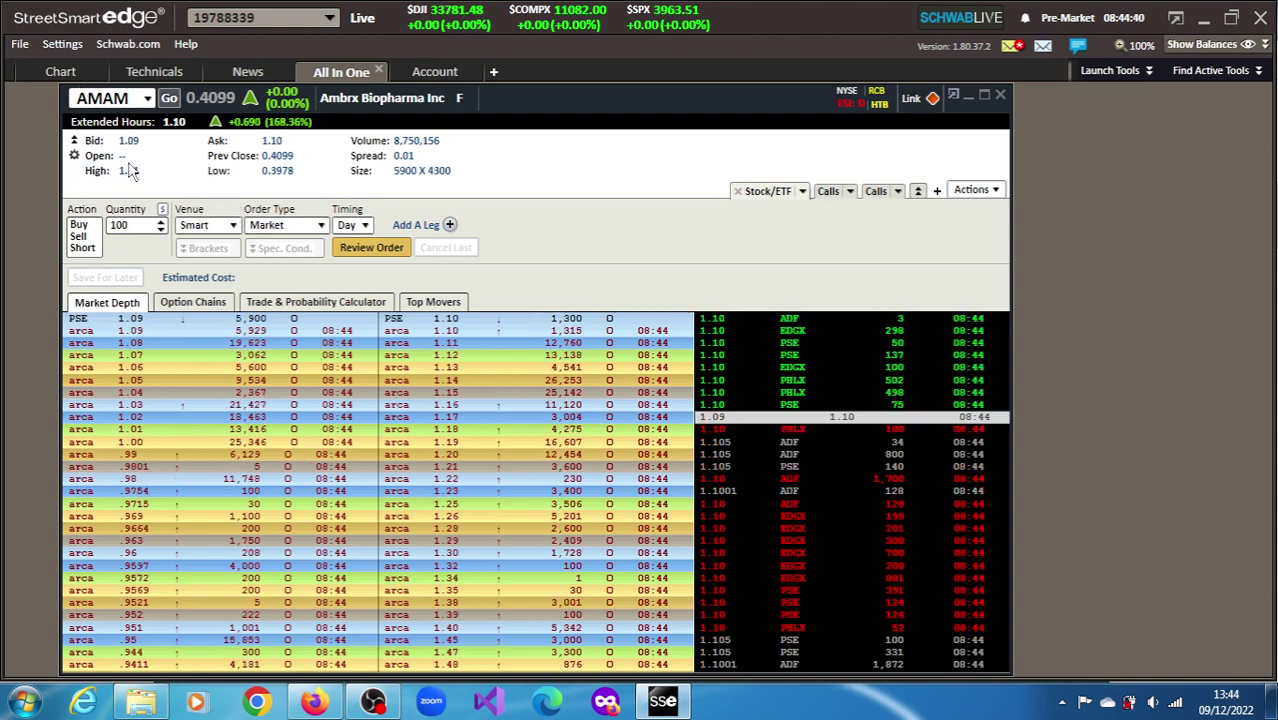
Set the AMAM chart type to Daily and narrow its range to 100 days, from 07/20/2022 to 12/08/2022
left_click(57, 72)
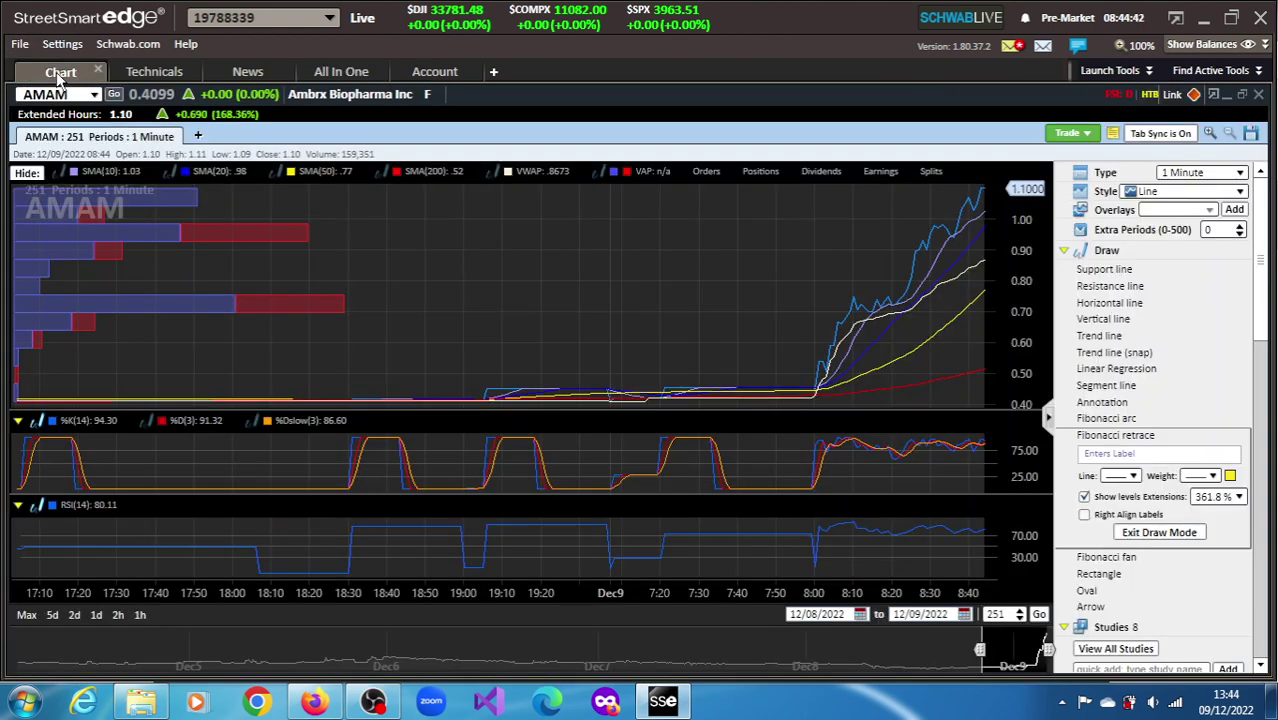
left_click(1196, 176)
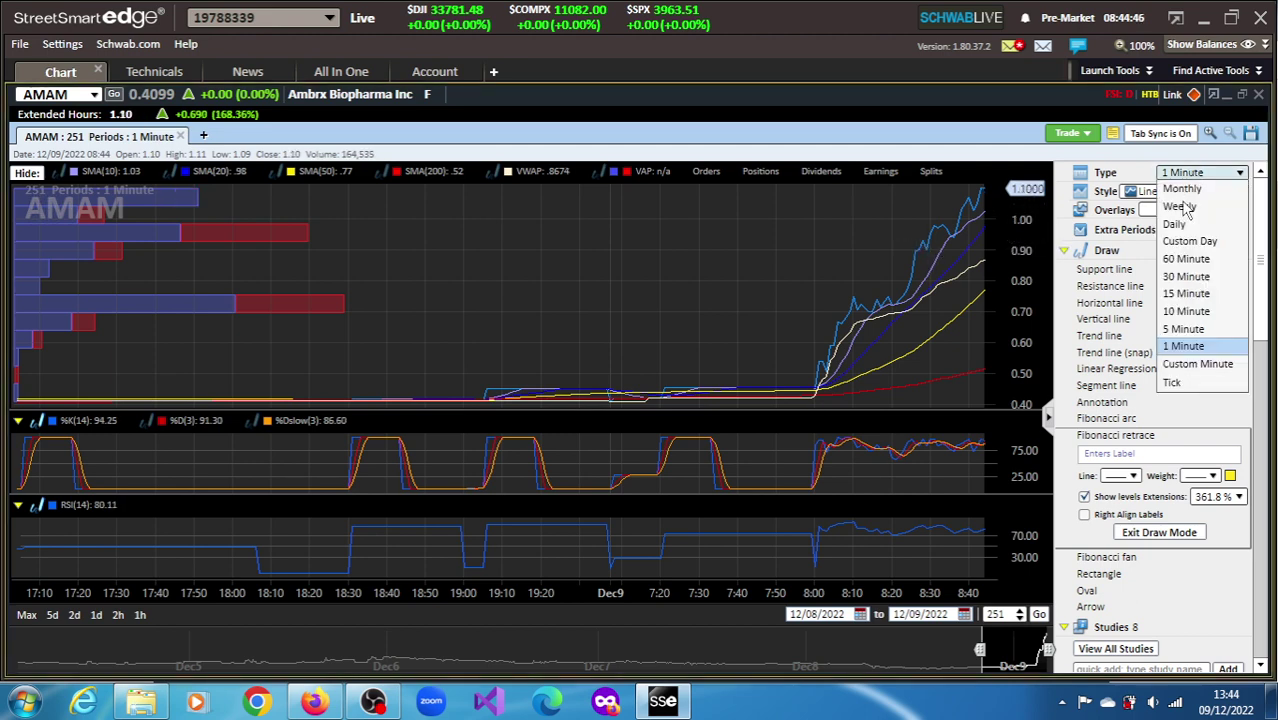
left_click(1176, 224)
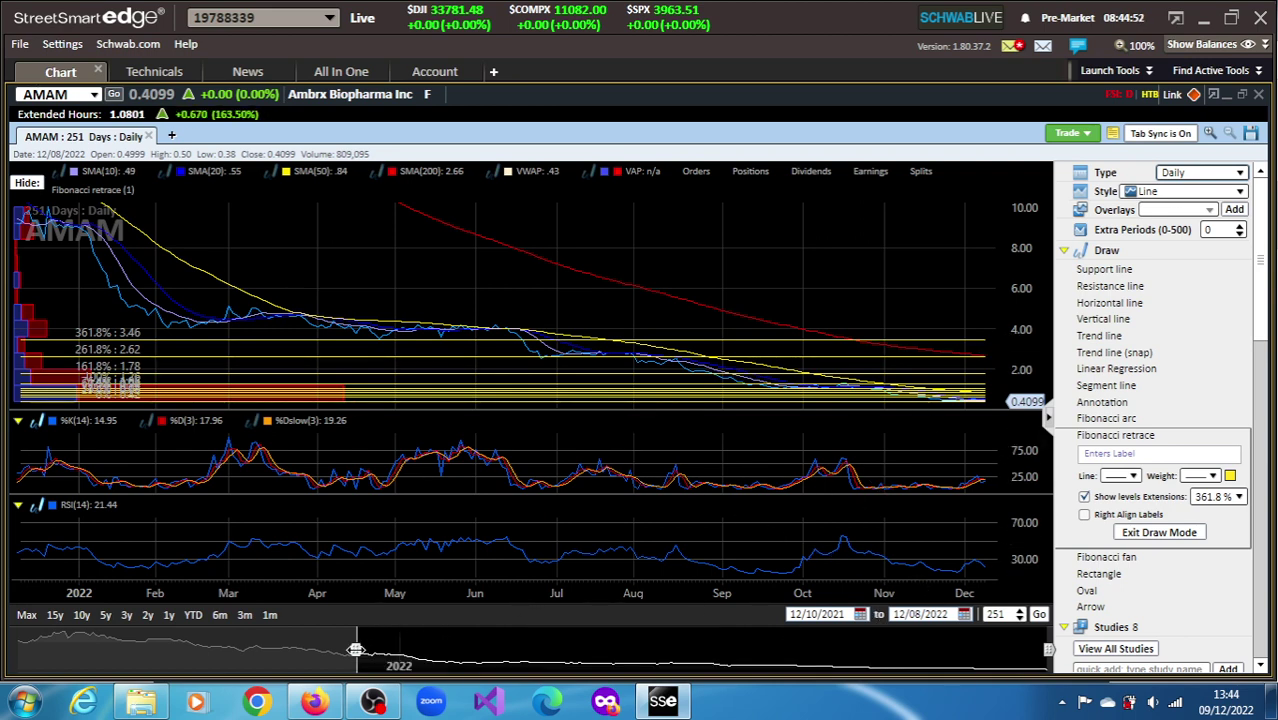
left_click_drag(356, 650, 830, 645)
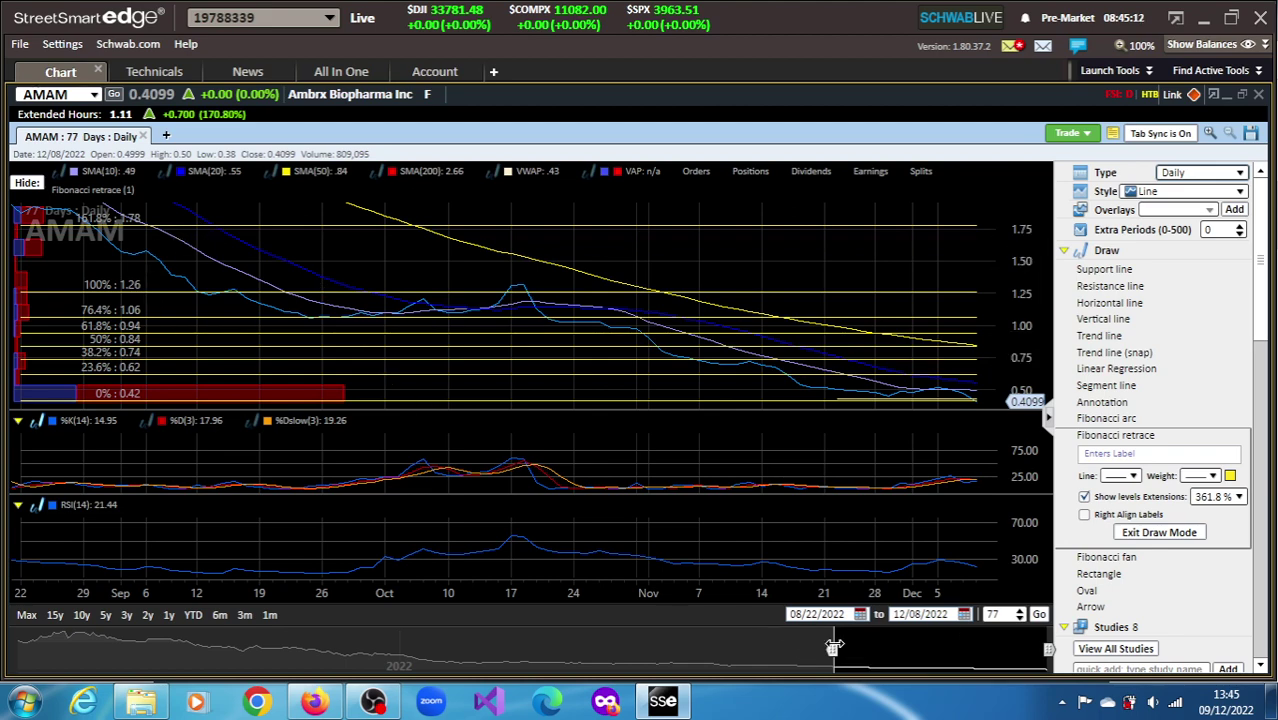
left_click_drag(833, 648, 771, 650)
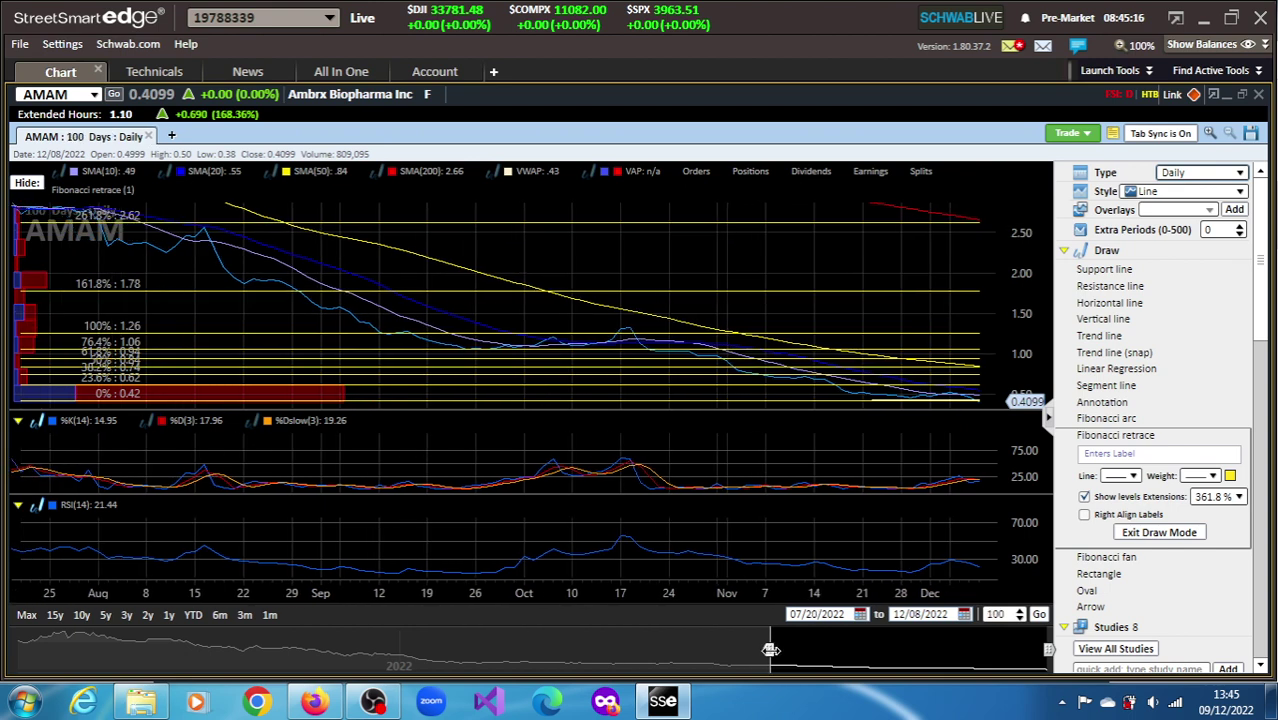
Switch to Firefox and view AMAM on TradingView with the chart interval set to 1 day
left_click(314, 700)
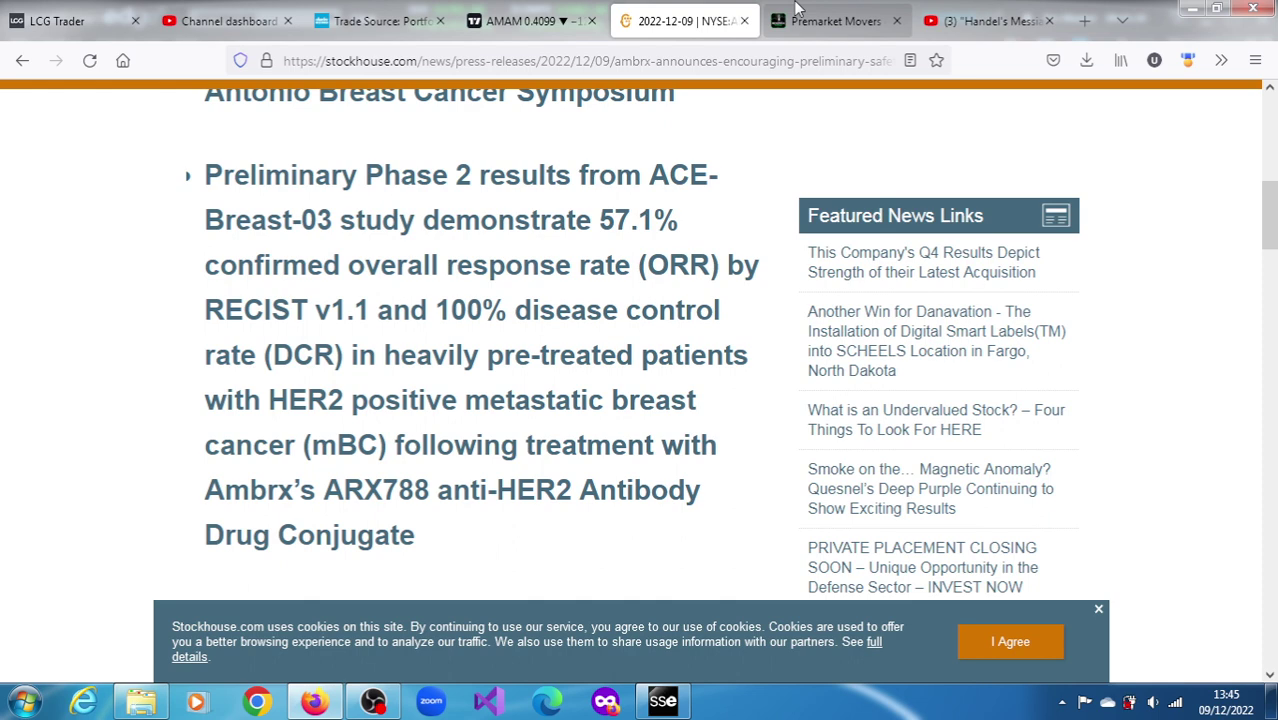
left_click(521, 22)
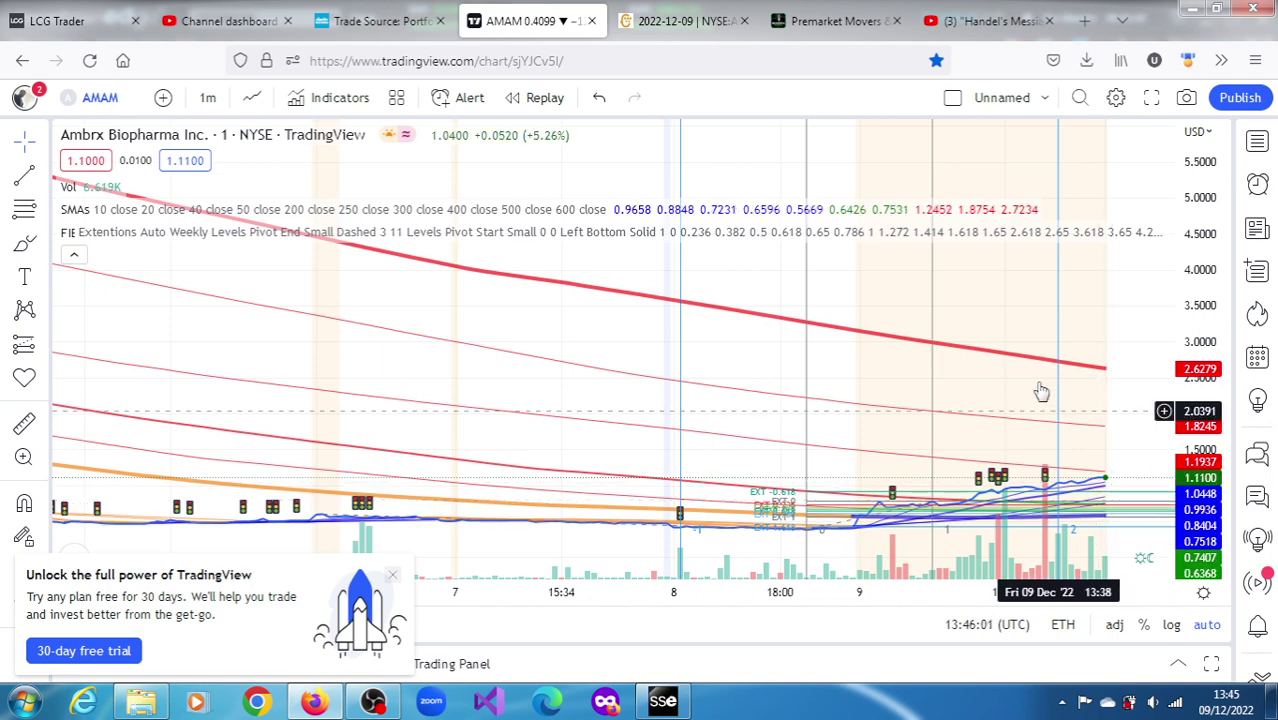
left_click(208, 99)
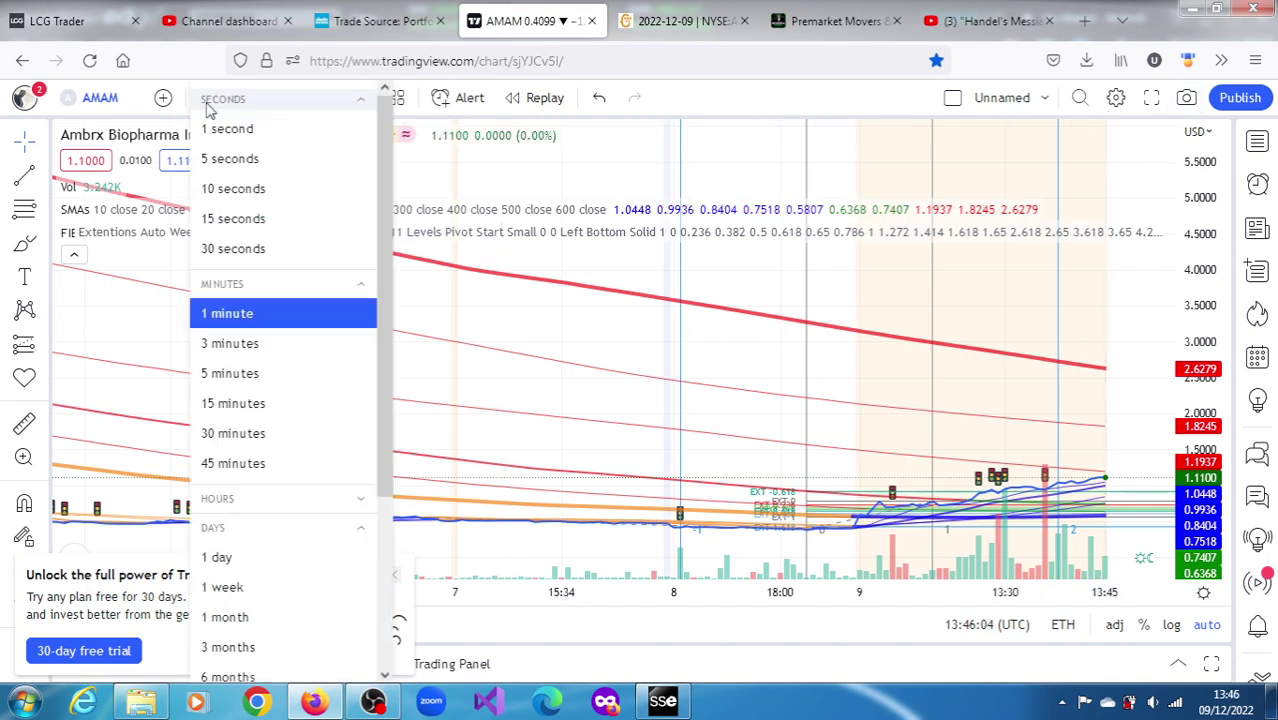
left_click(222, 558)
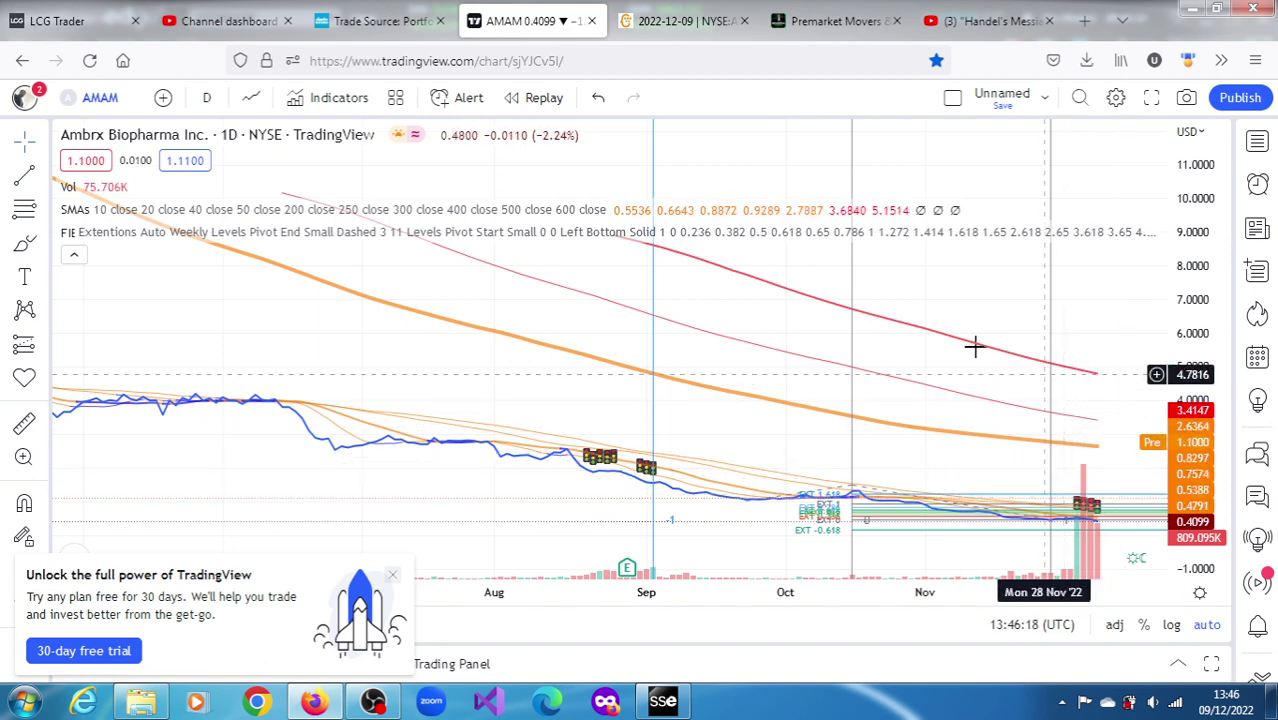
left_click(207, 100)
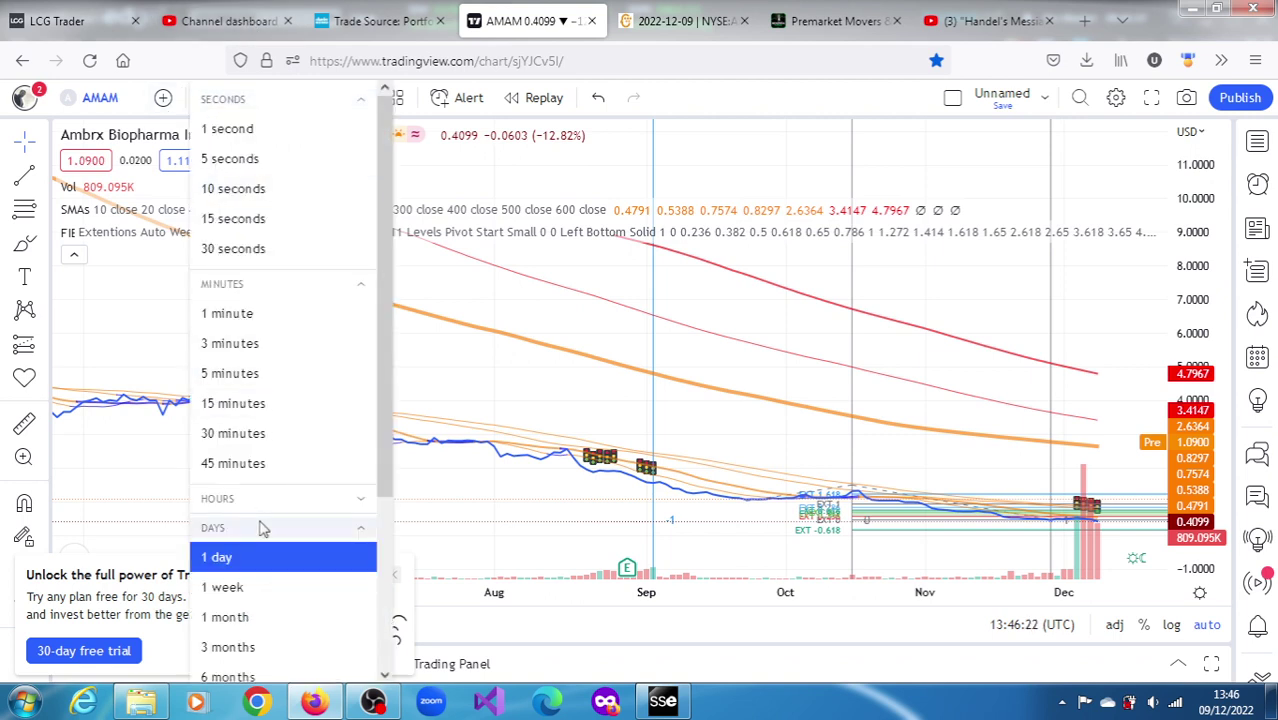
left_click(244, 136)
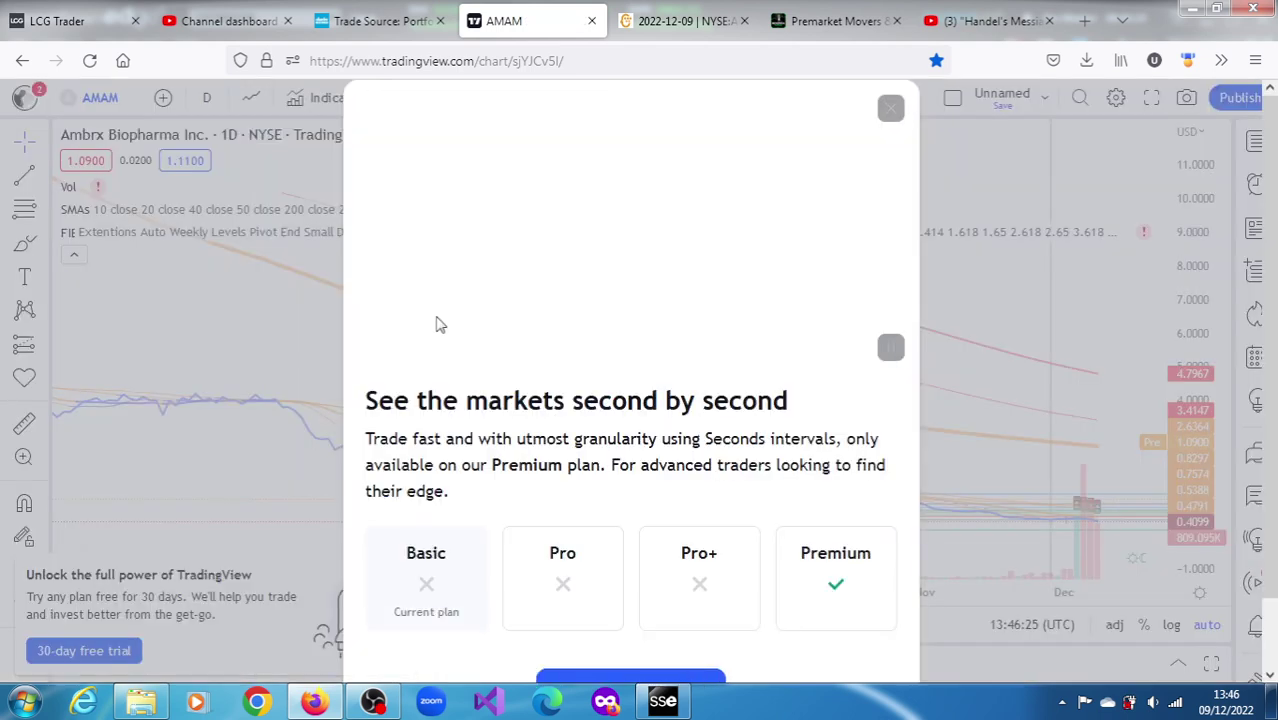
left_click(890, 108)
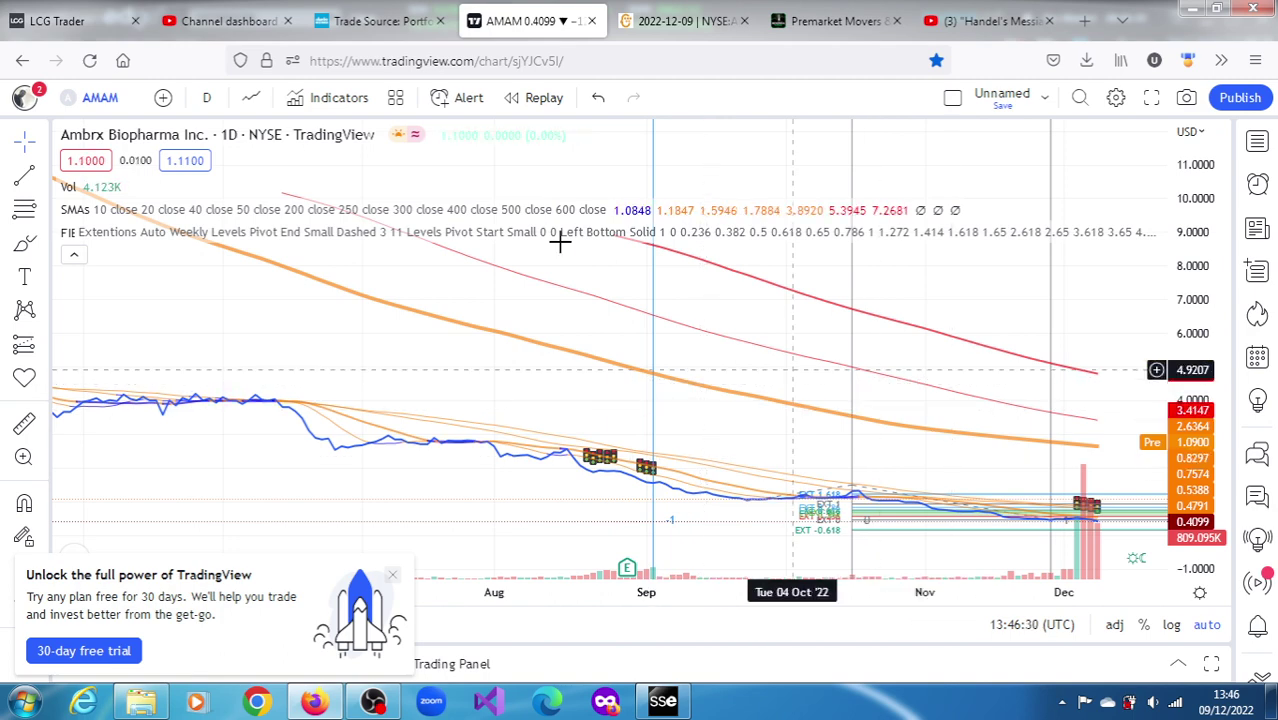
Set the AMAM chart interval in TradingView to 1 minute
left_click(206, 97)
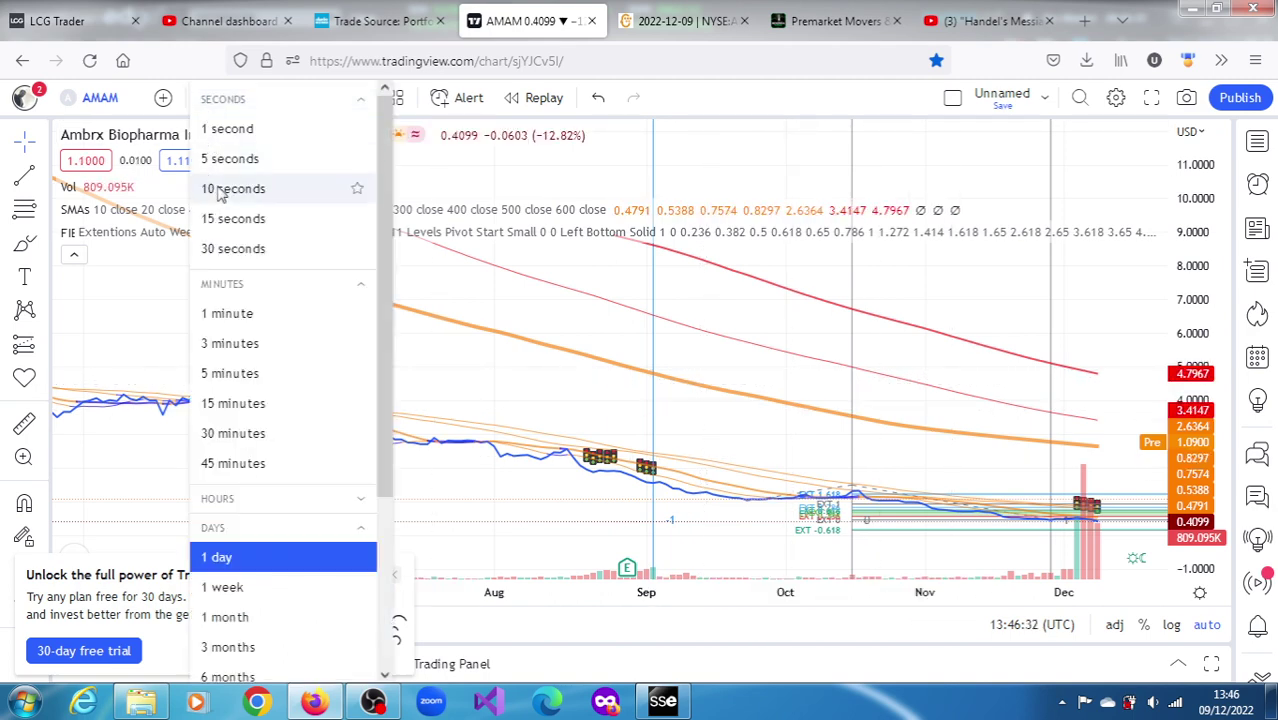
left_click(238, 314)
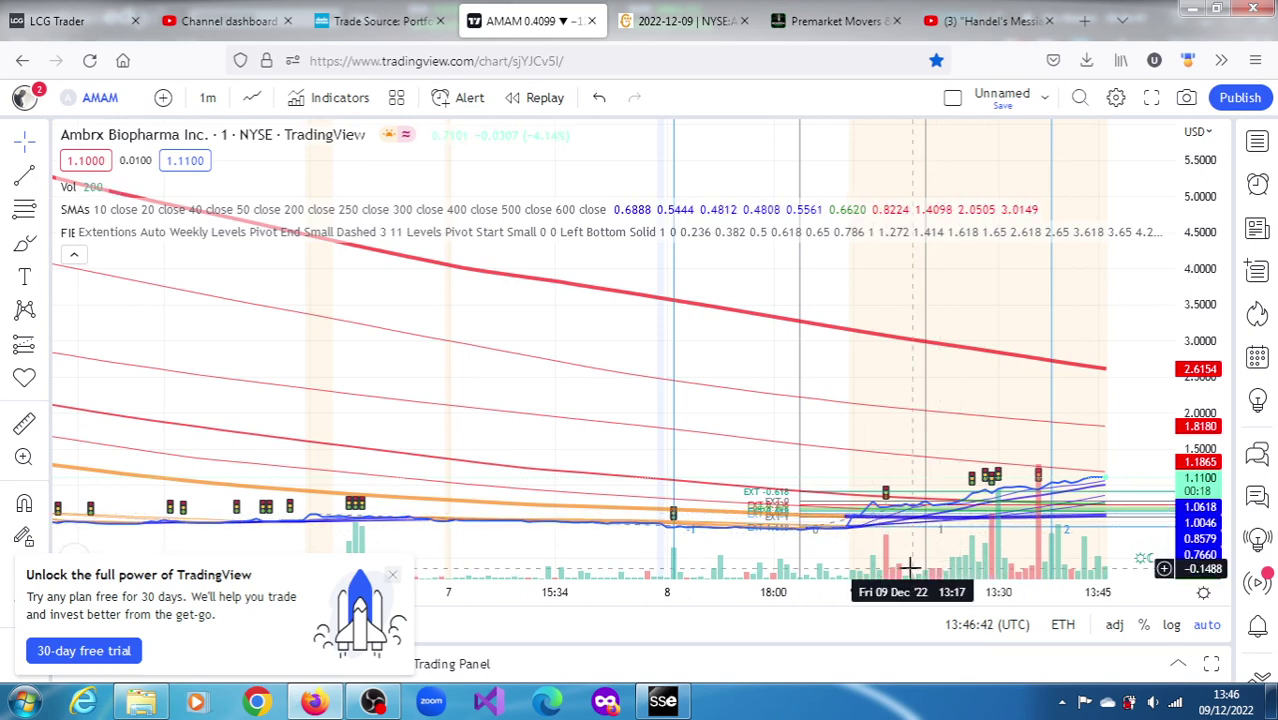
In StreetSmart Edge, set the AMAM chart to 1 Minute and draw a Fibonacci retracement from about 1.13 down to about 0.41
left_click(665, 698)
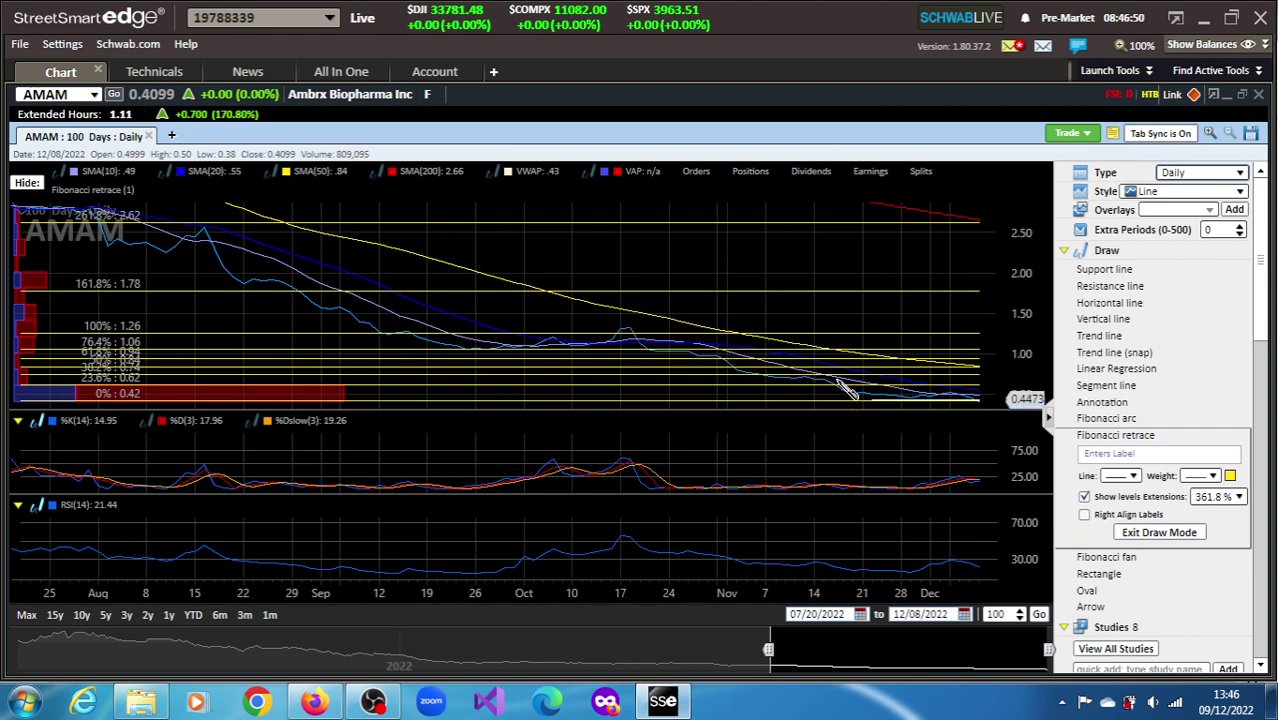
left_click(1187, 175)
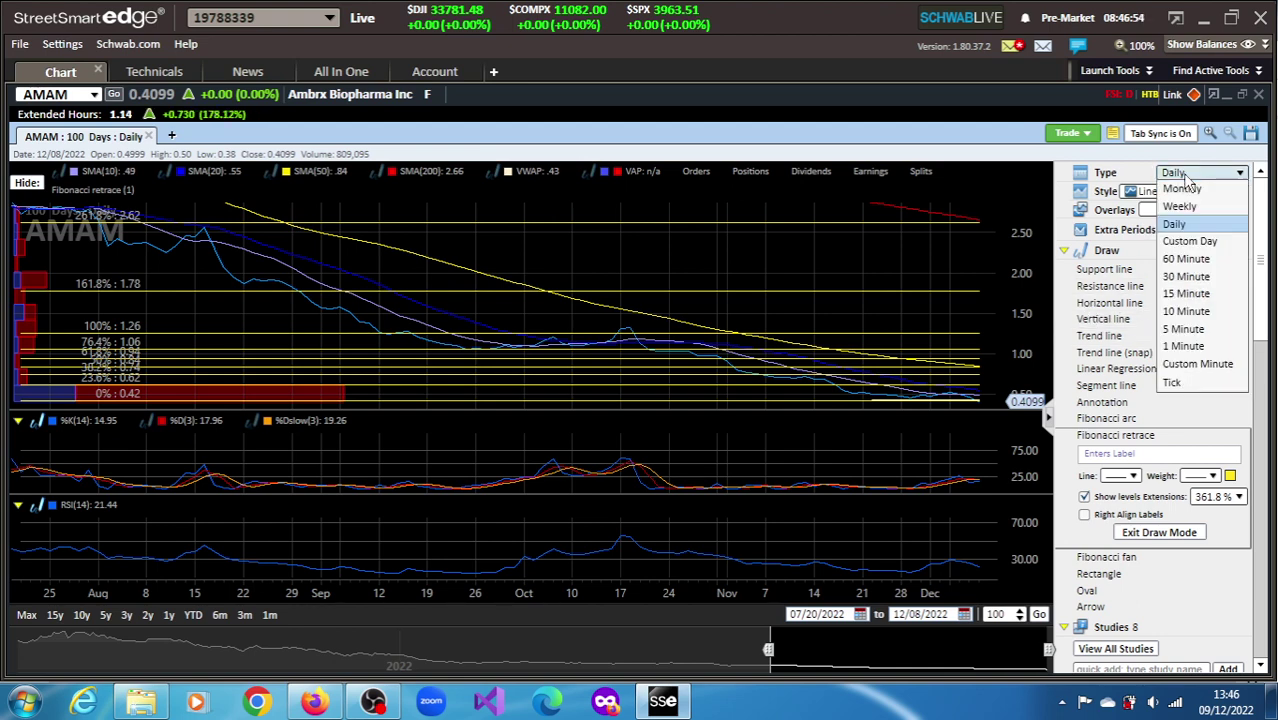
left_click(1182, 346)
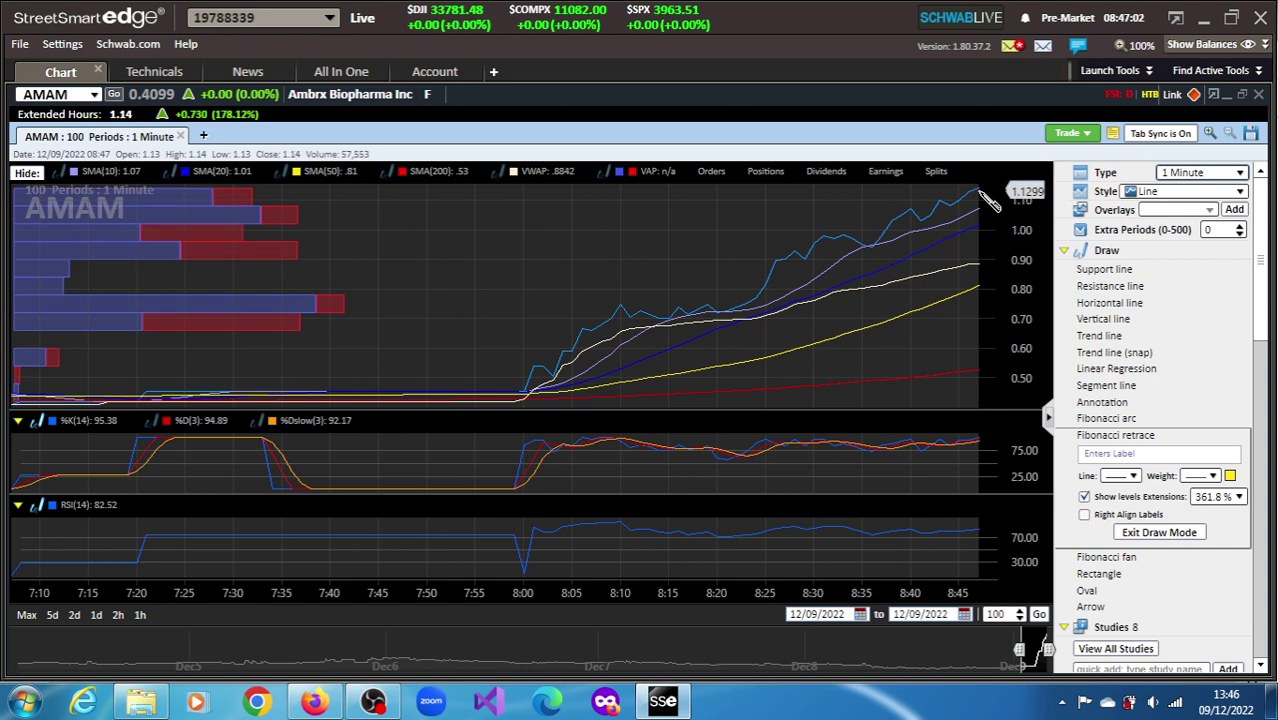
left_click_drag(980, 190, 988, 394)
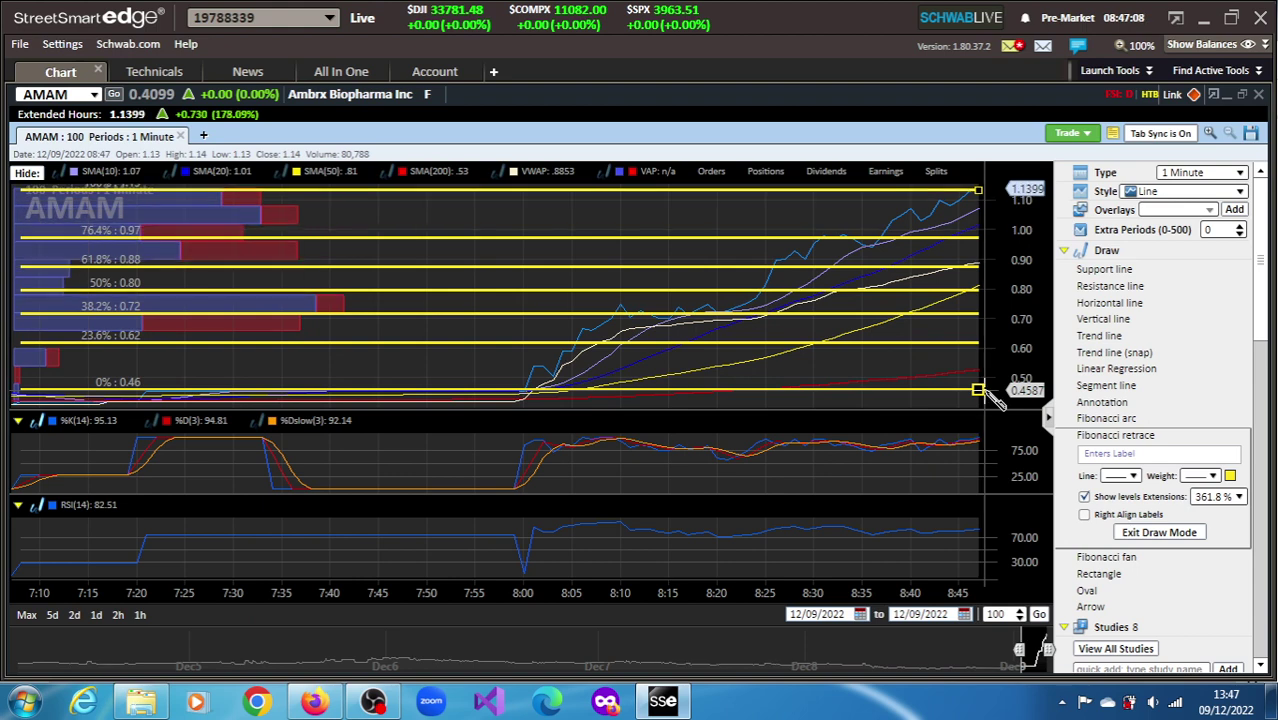
left_click_drag(987, 393, 988, 407)
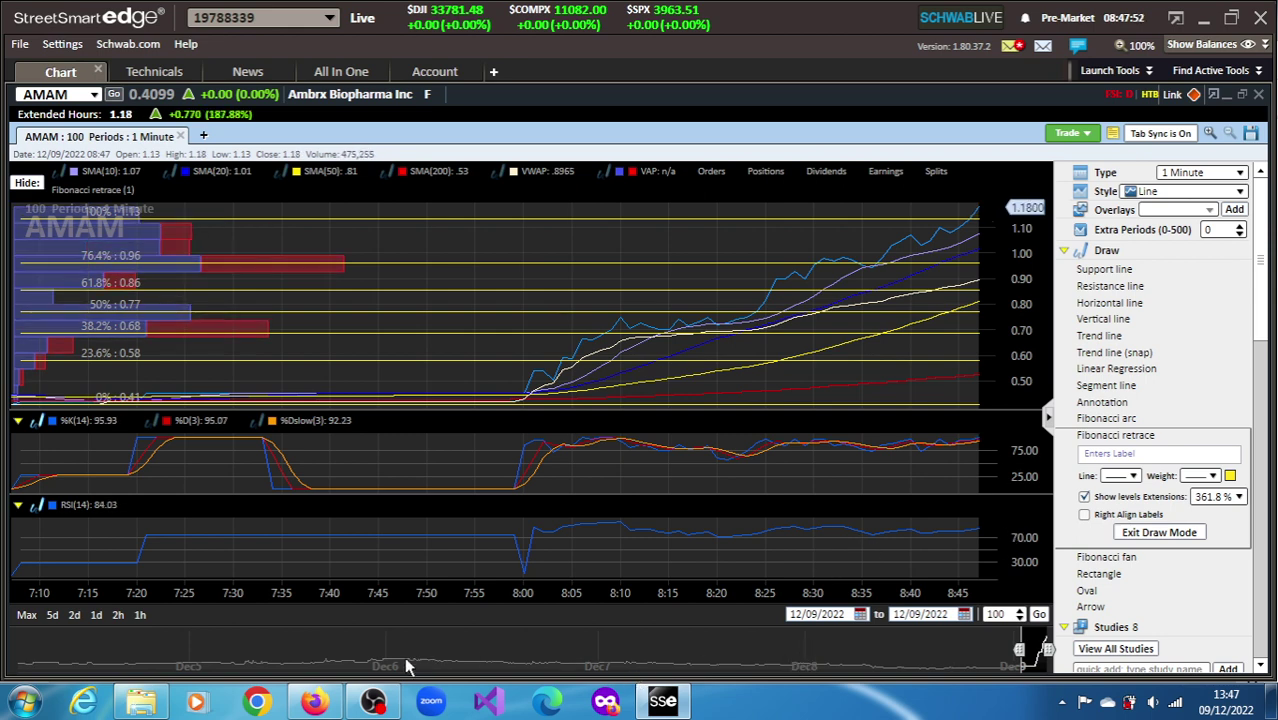
Switch to Firefox to check AMAM's 1-minute chart in TradingView, and return to StreetSmart Edge
left_click(315, 703)
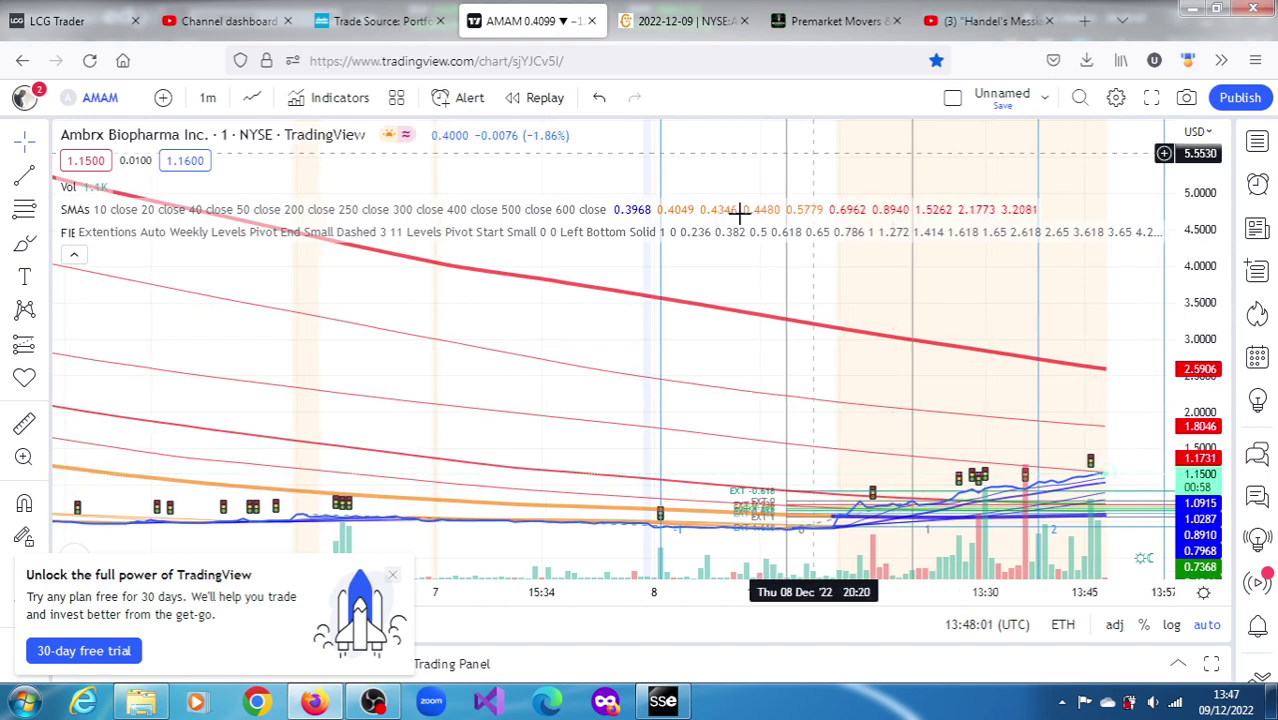
left_click(664, 703)
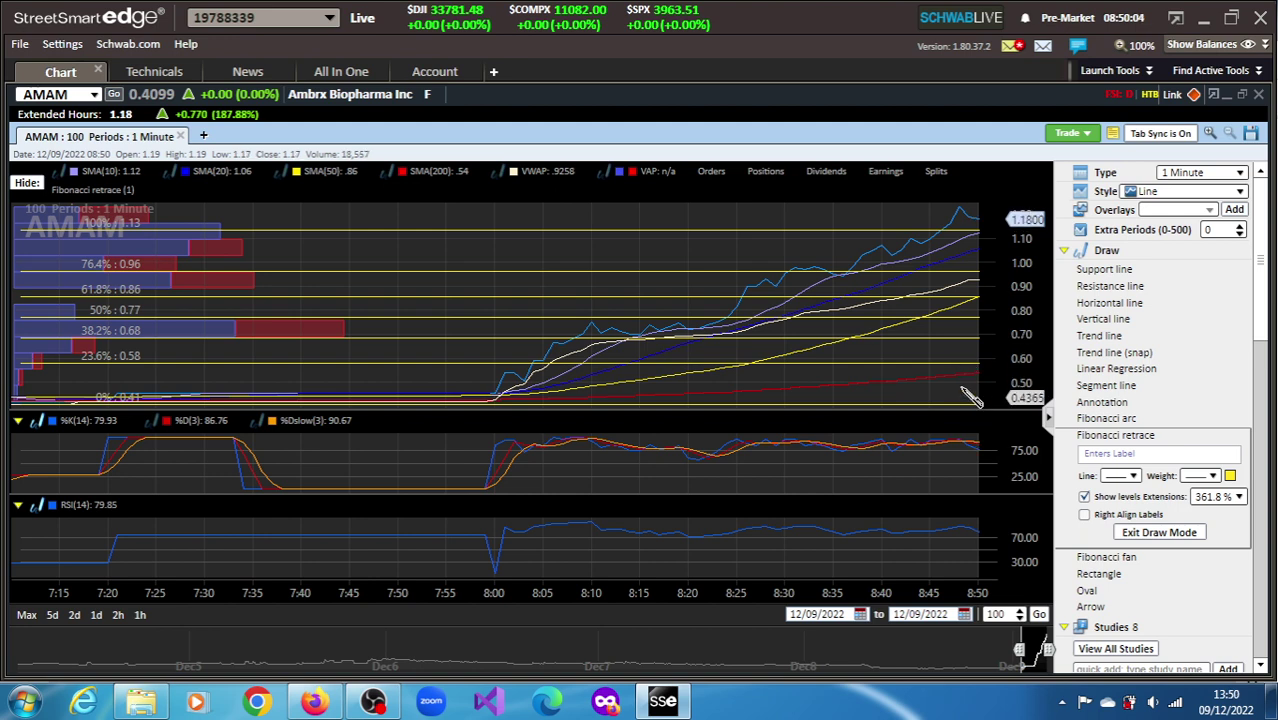
View AMAM's Daily chart with its Fibonacci levels and return the chart type to 1 Minute
left_click(1190, 173)
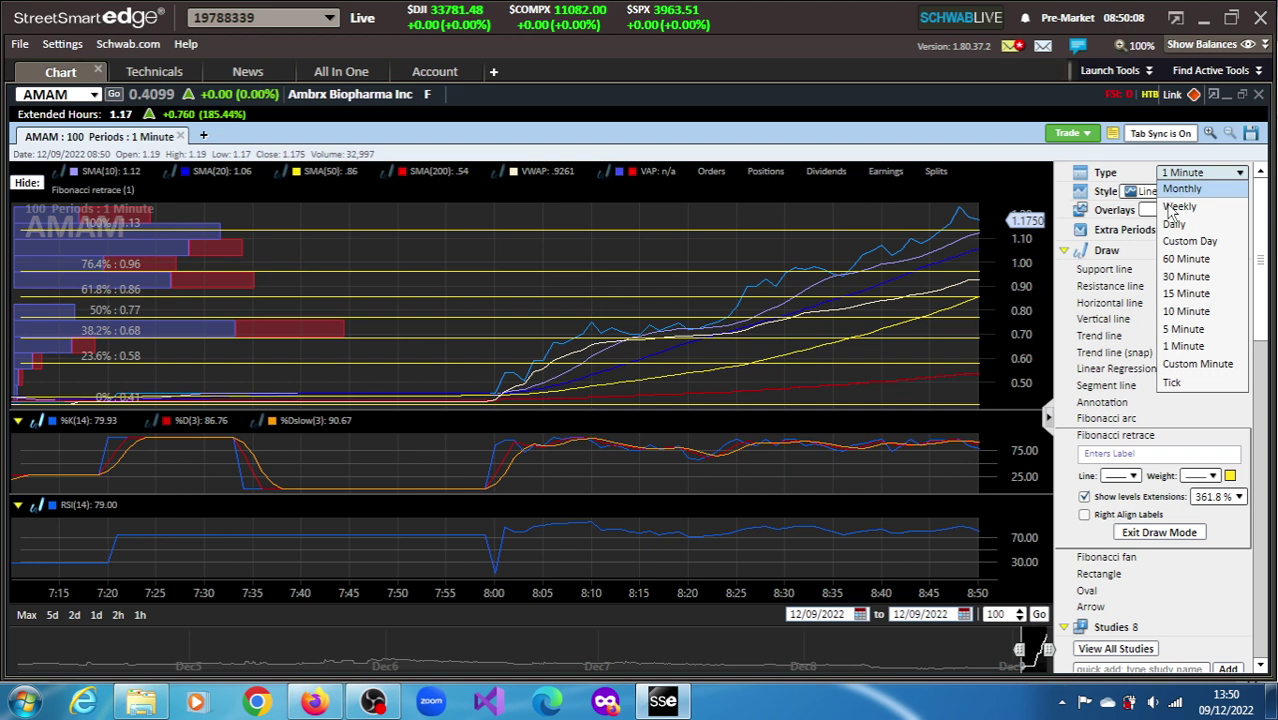
left_click(1172, 226)
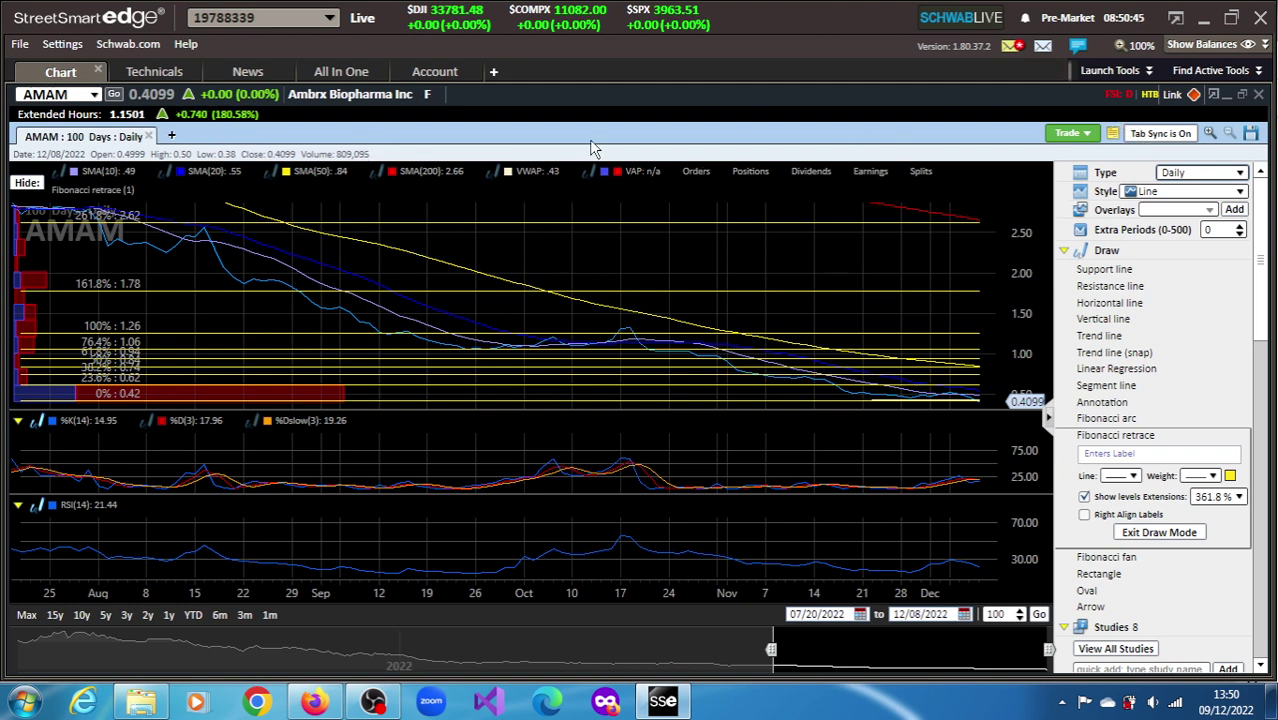
left_click(1190, 175)
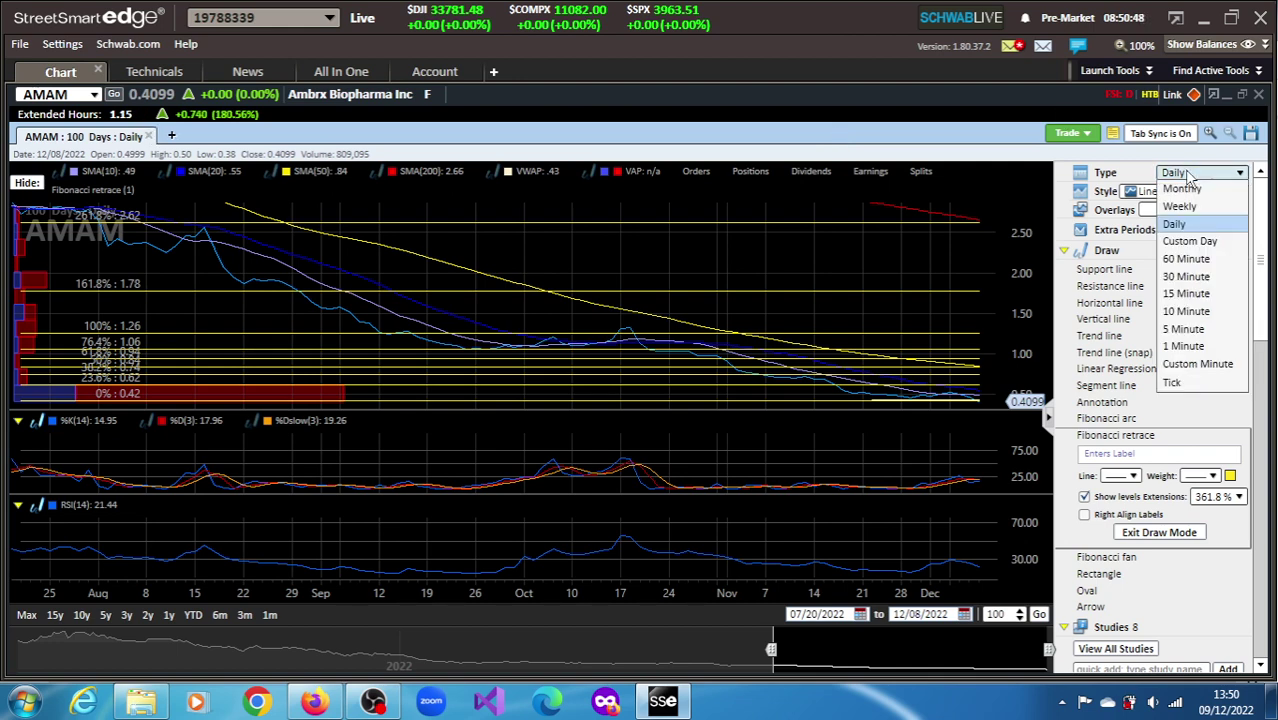
left_click(1185, 347)
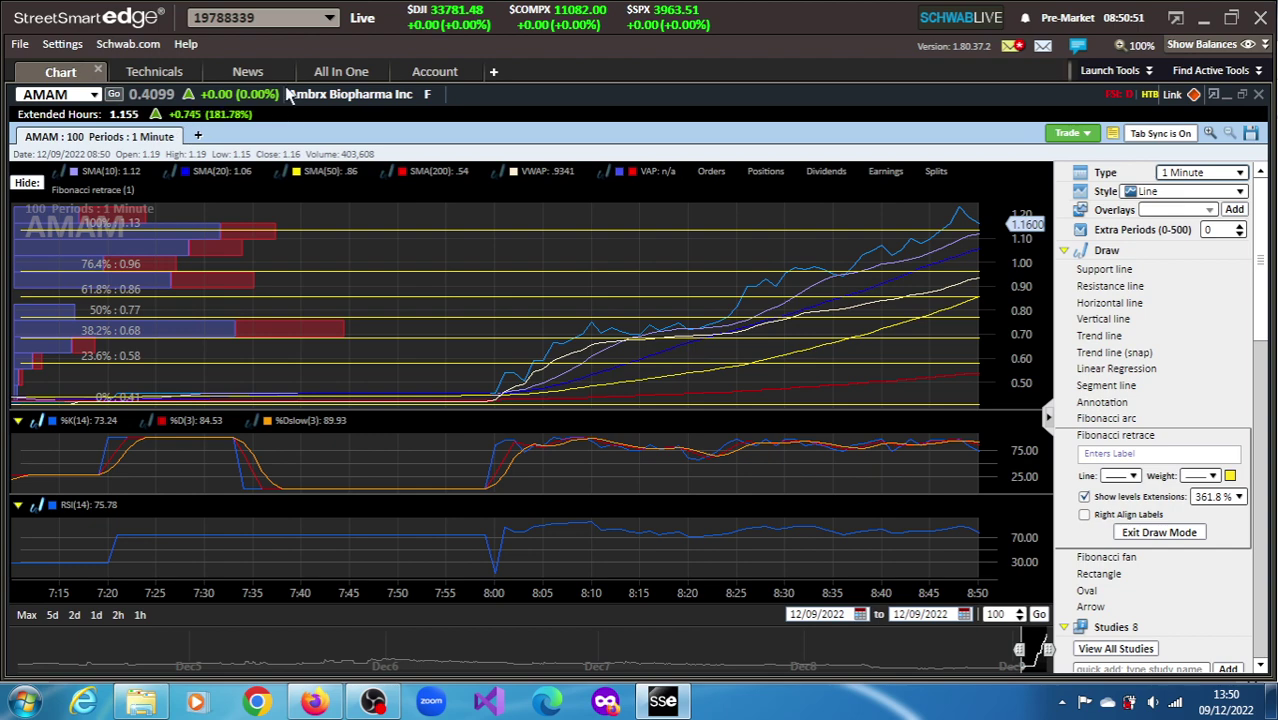
Review AMAM's market depth, company news and call option chain, and return to its price chart
left_click(343, 72)
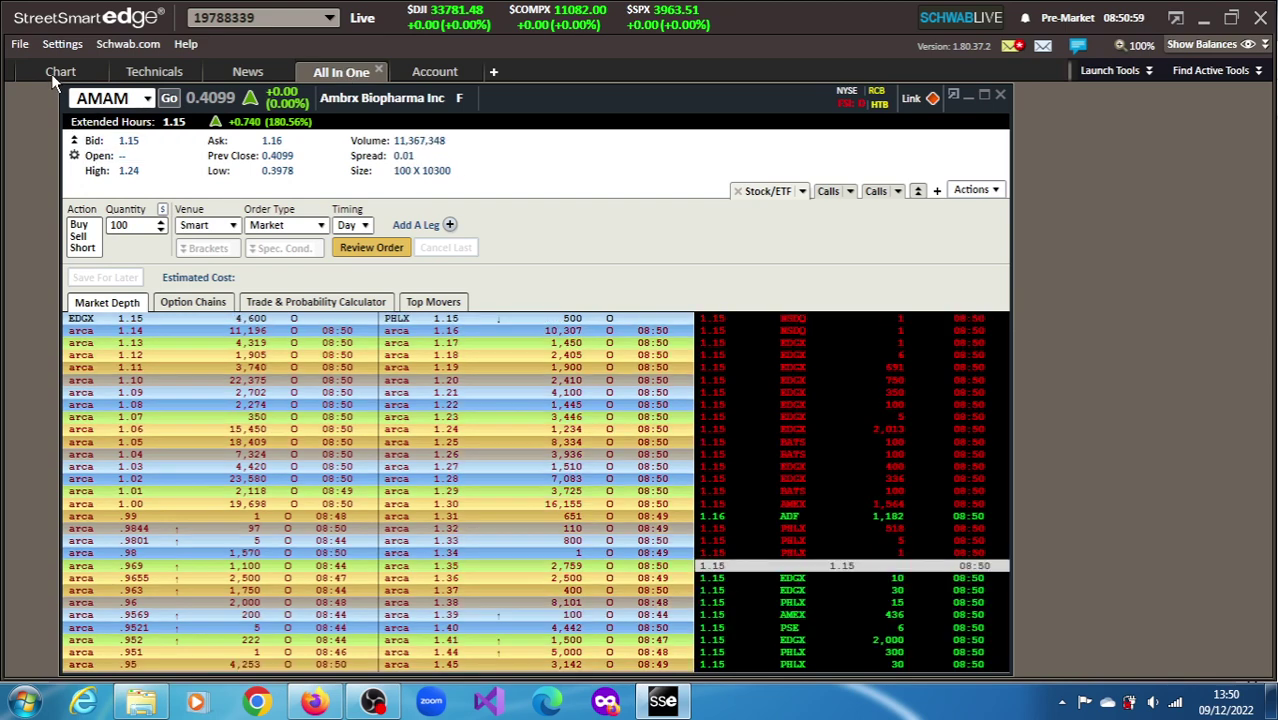
left_click(58, 73)
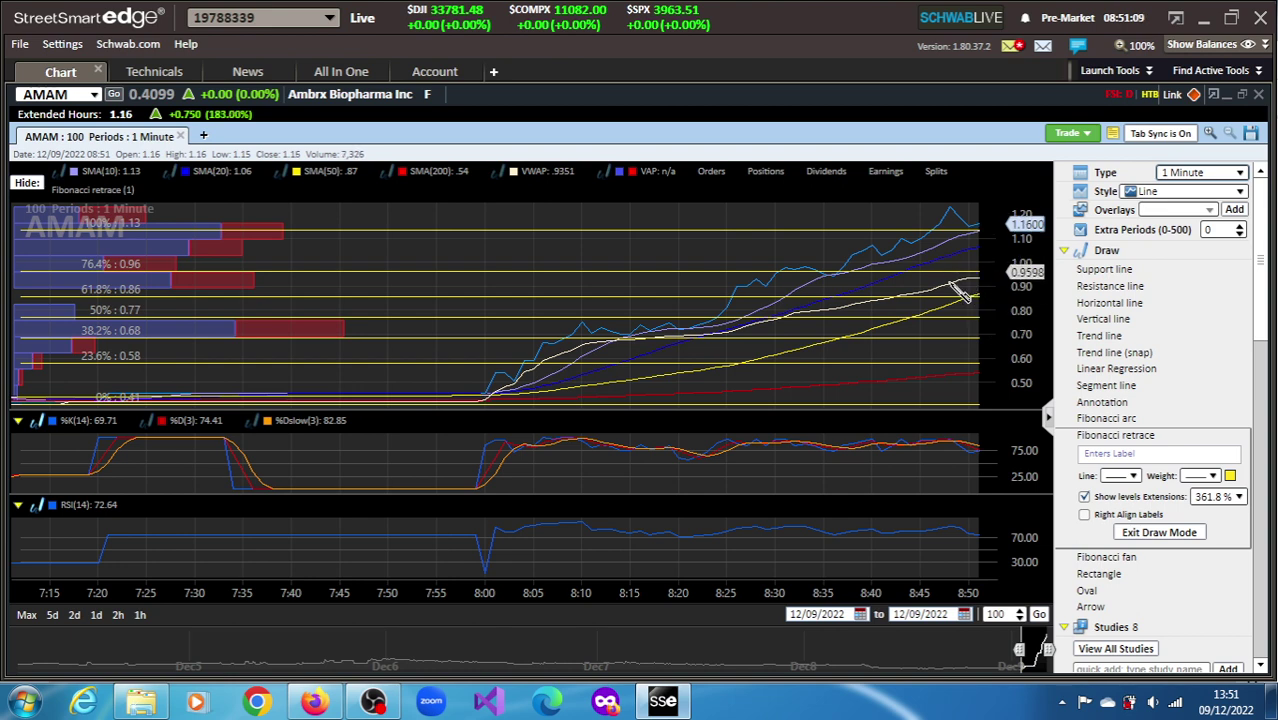
left_click(247, 73)
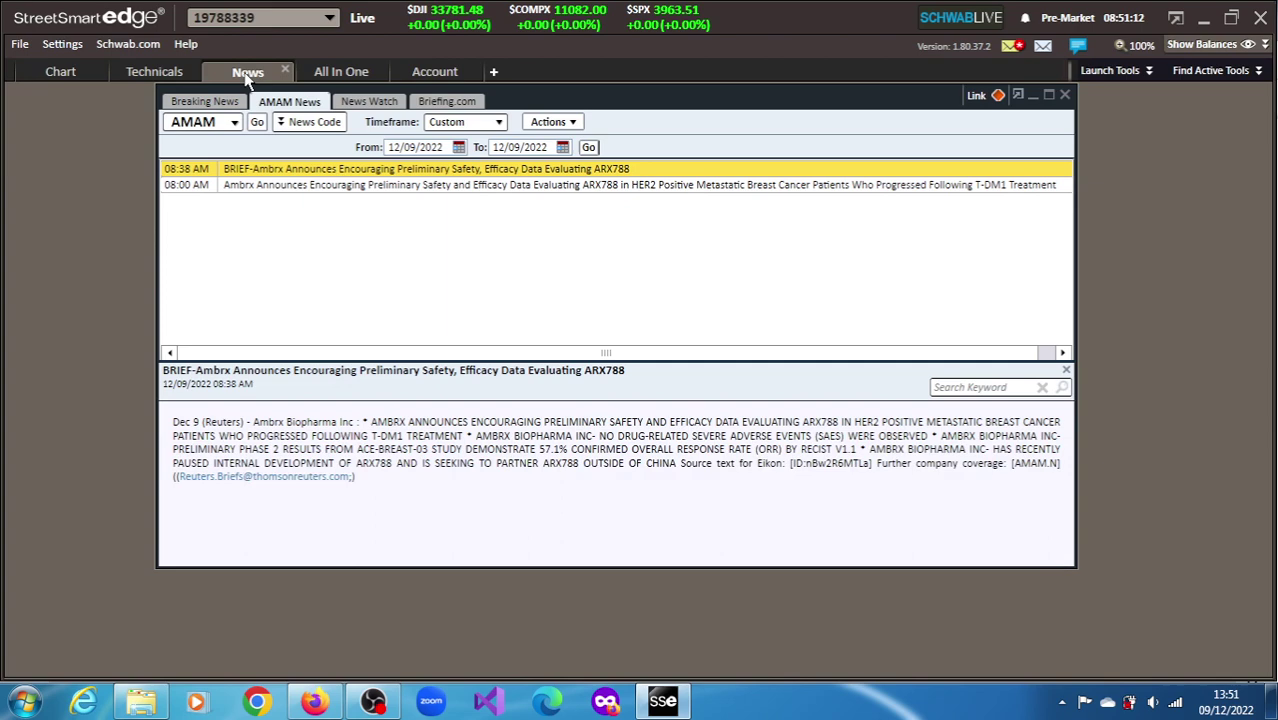
left_click(345, 70)
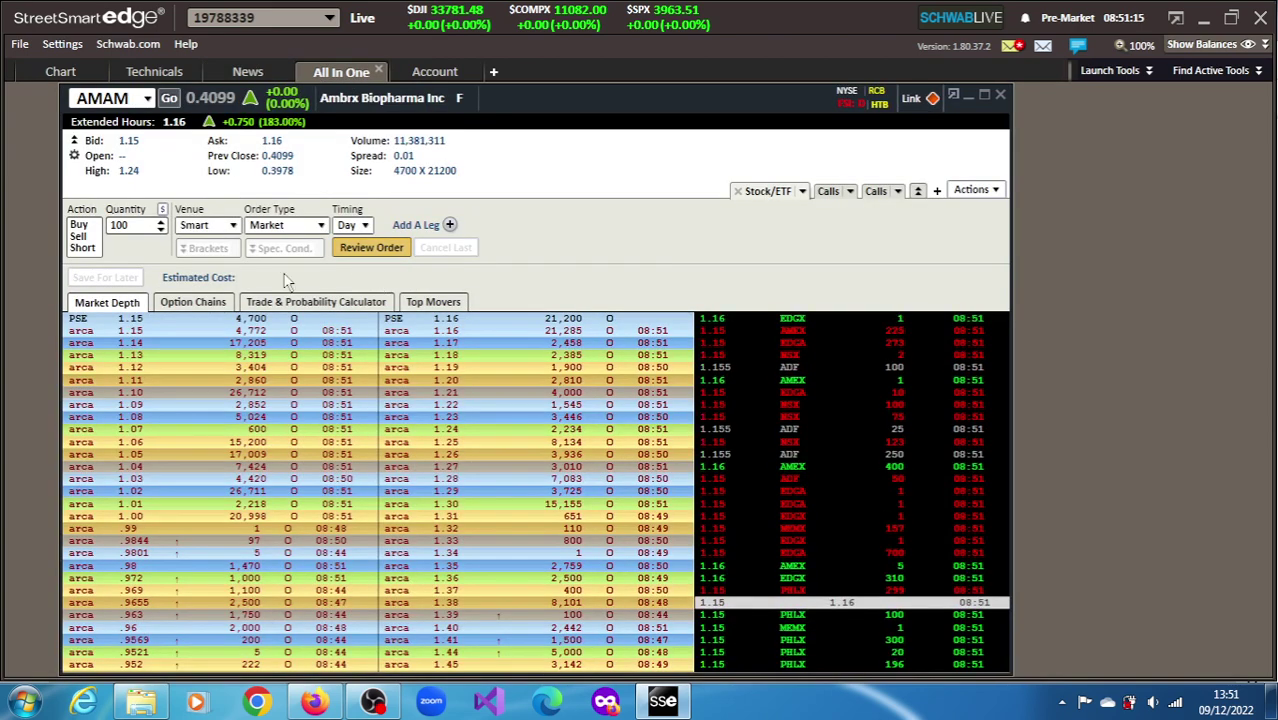
left_click(163, 305)
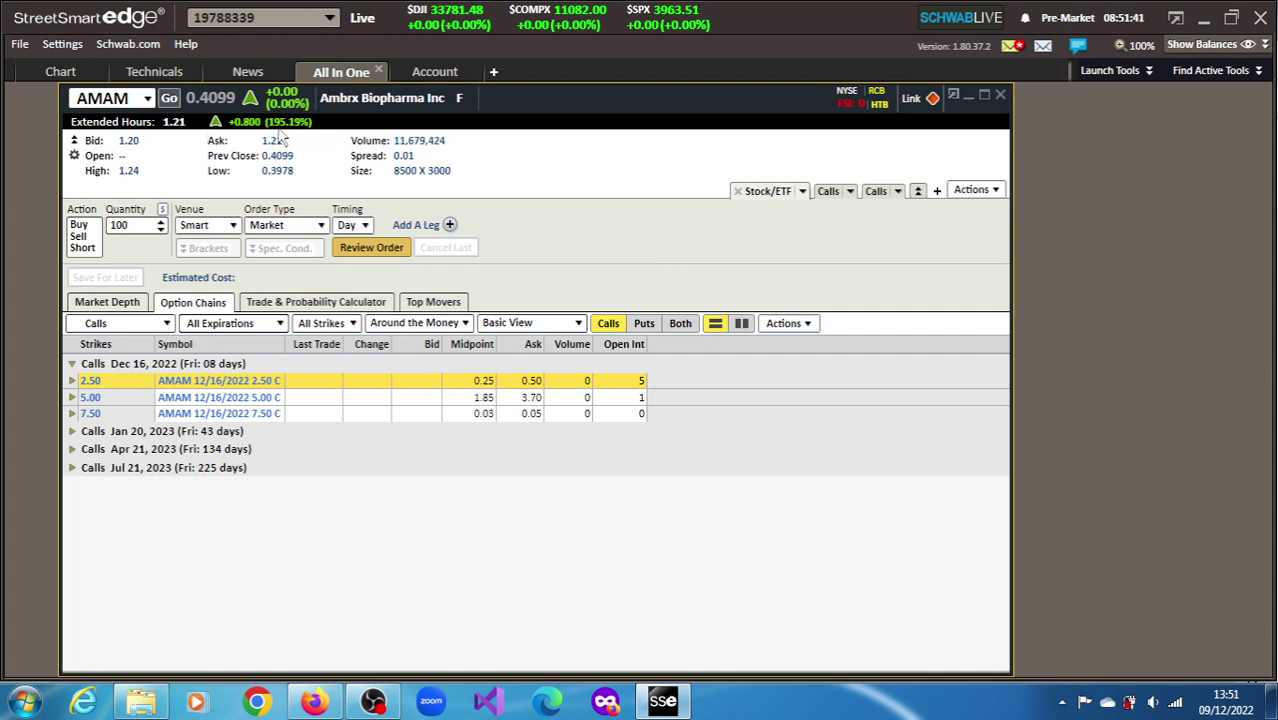
left_click(58, 73)
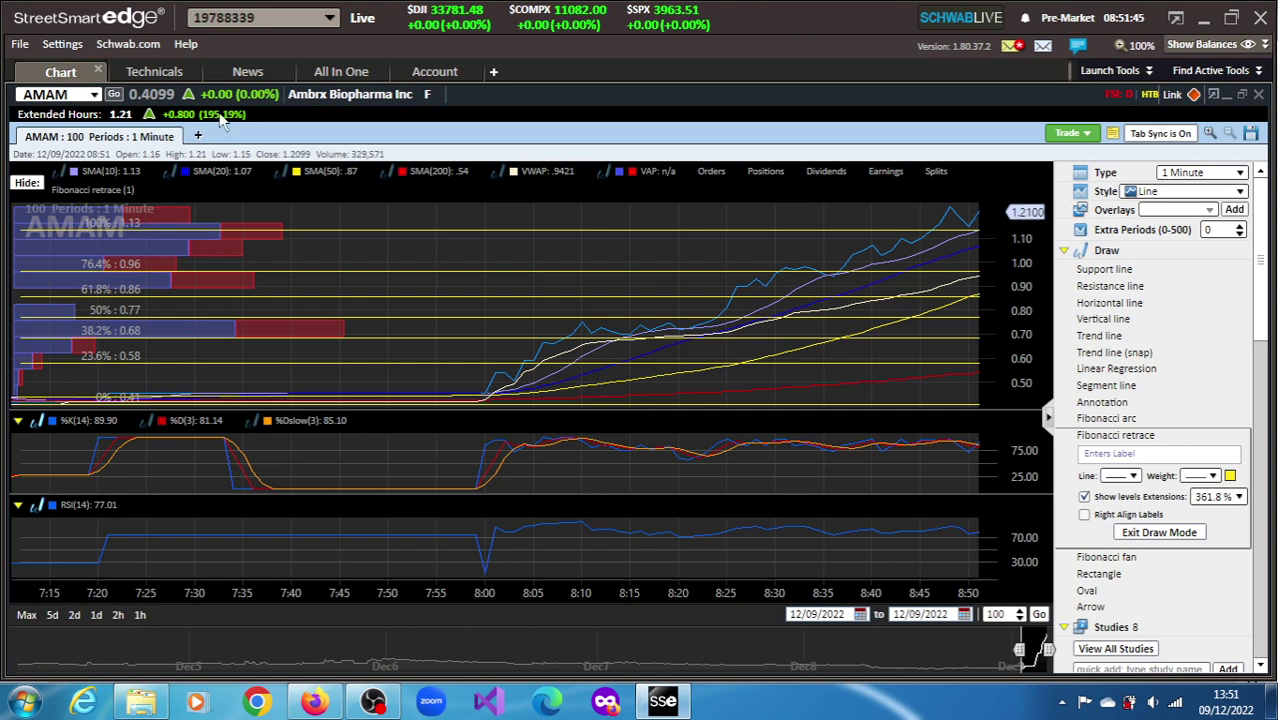